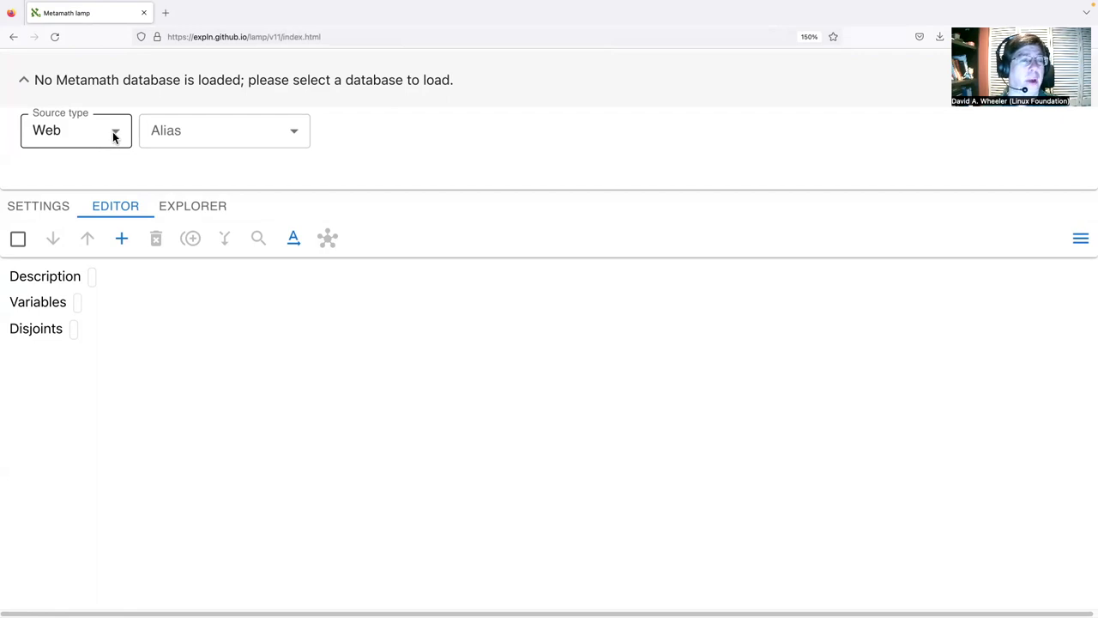
- Load the set.mm:latest database from the Web source and apply the change
click(112, 135)
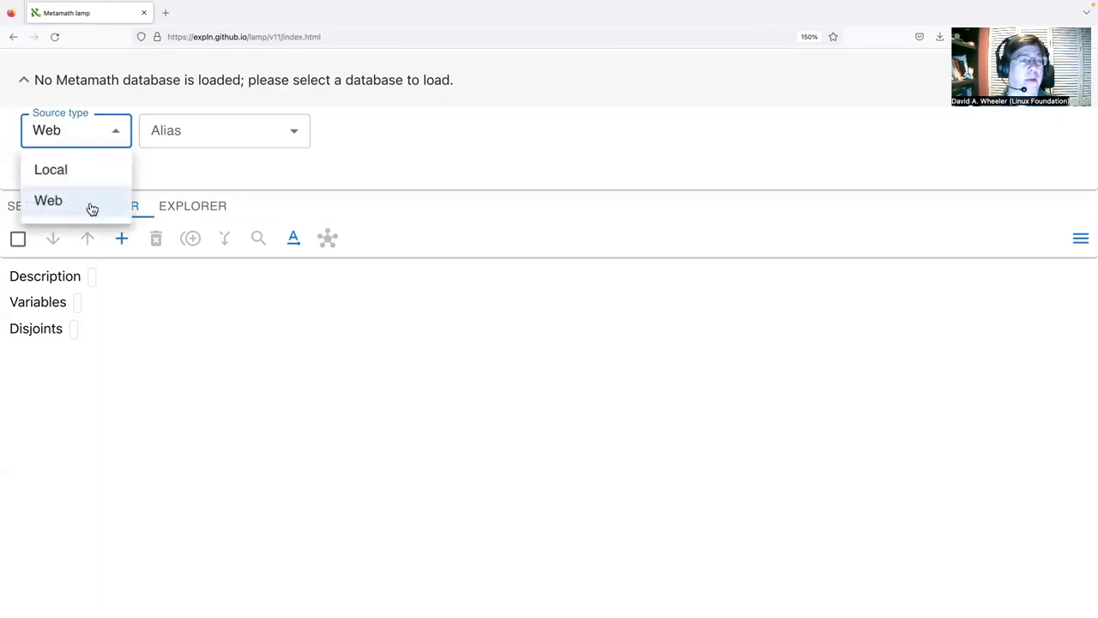
click(91, 204)
click(188, 146)
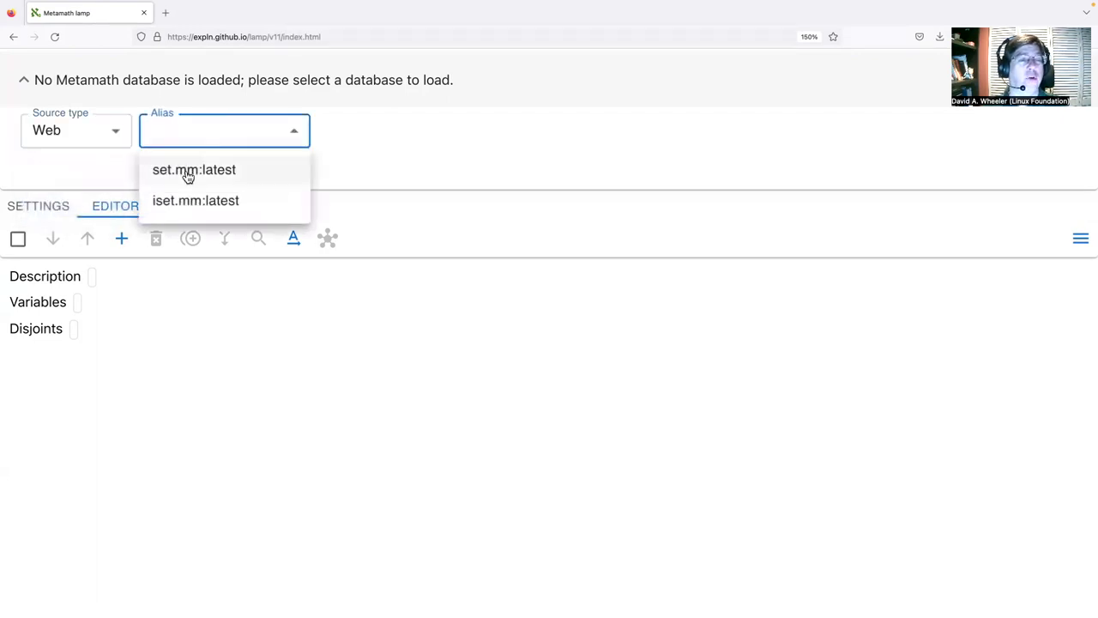
click(187, 168)
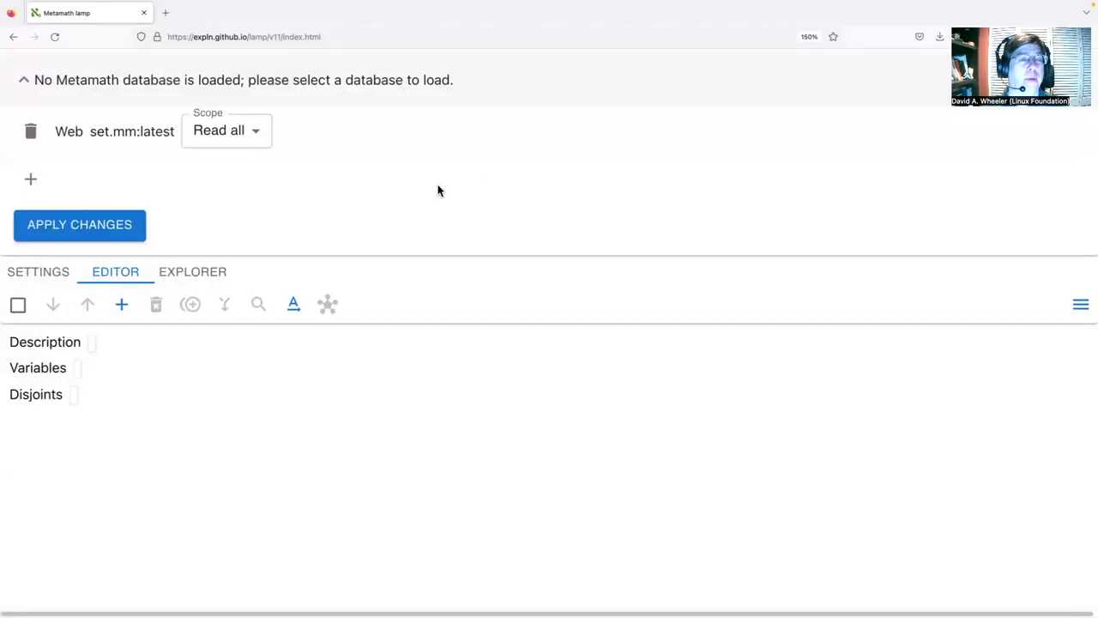
click(100, 238)
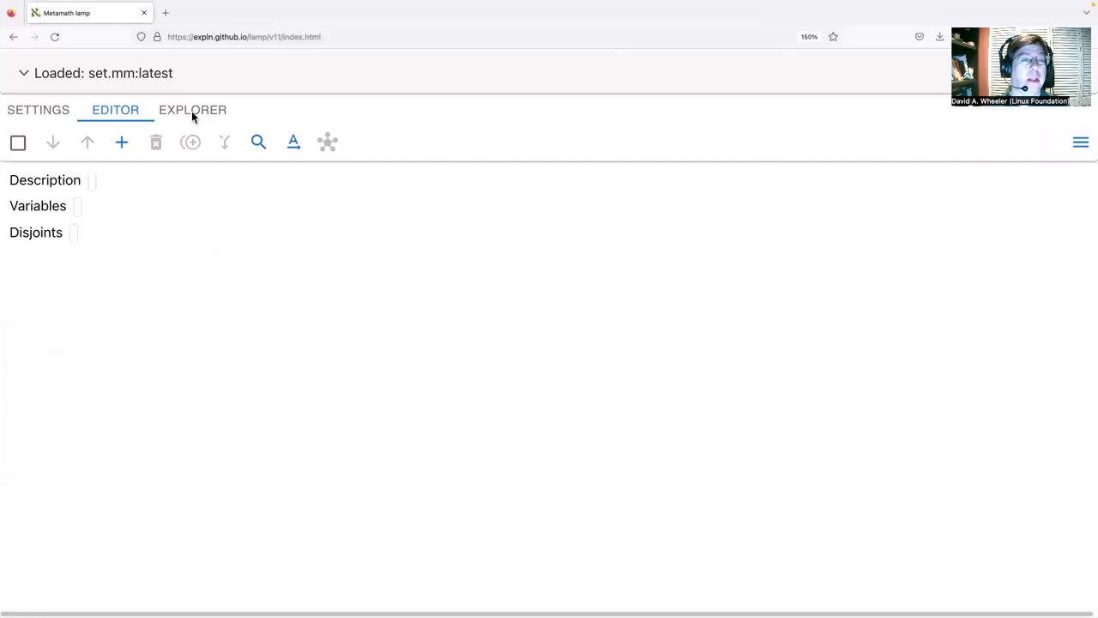
- Open the Explorer's set.mm assertion list, leaving the type filter at All and the label and pattern filters empty
click(192, 111)
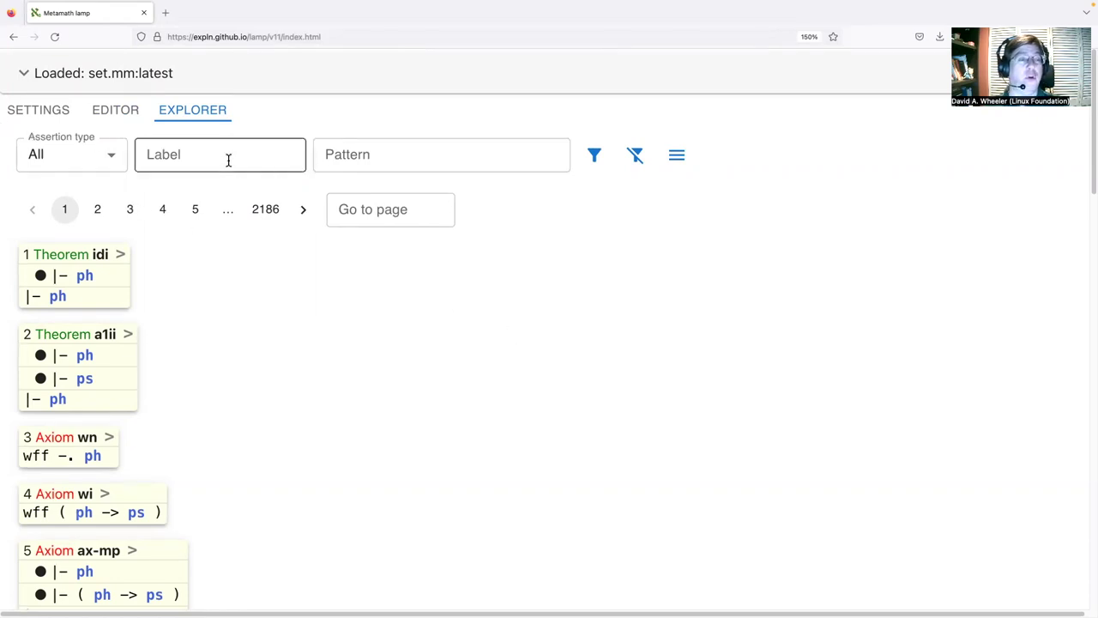
click(115, 162)
click(115, 163)
click(258, 155)
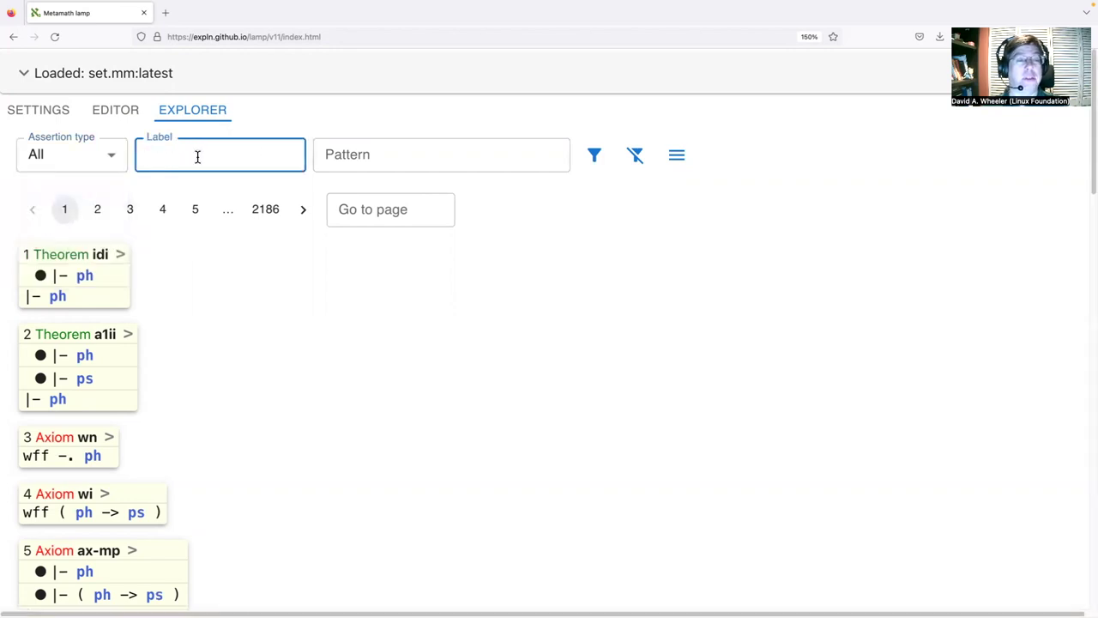
click(387, 153)
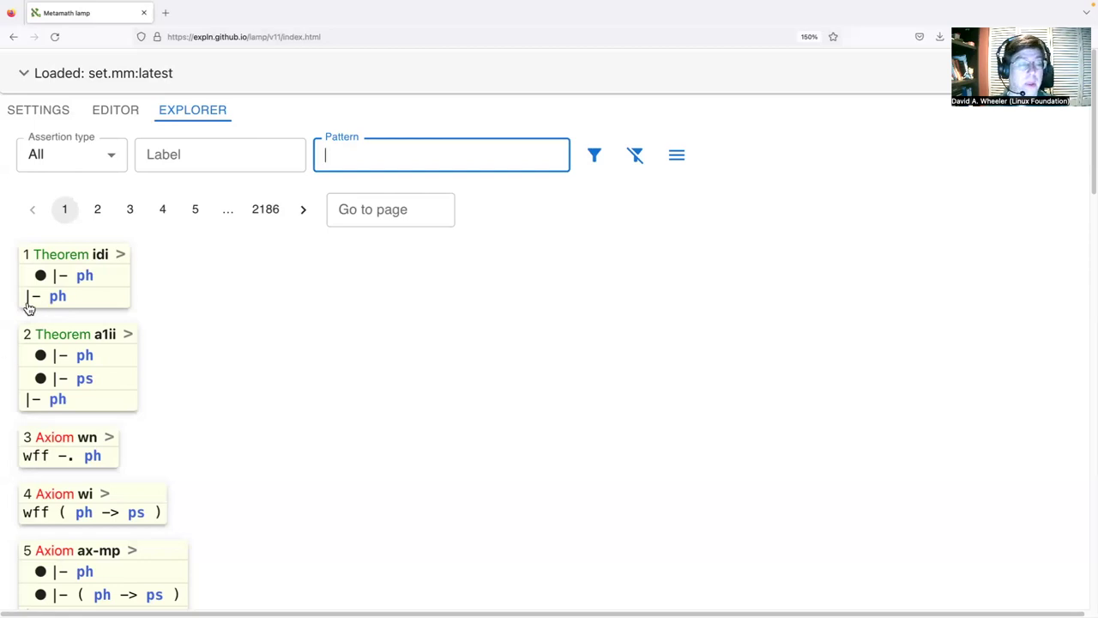
- Scroll the assertion list past ax-mp to reveal ax-1, ax-2, ax-3 and mp2
scroll(163, 343, down, 1)
scroll(167, 347, down, 5)
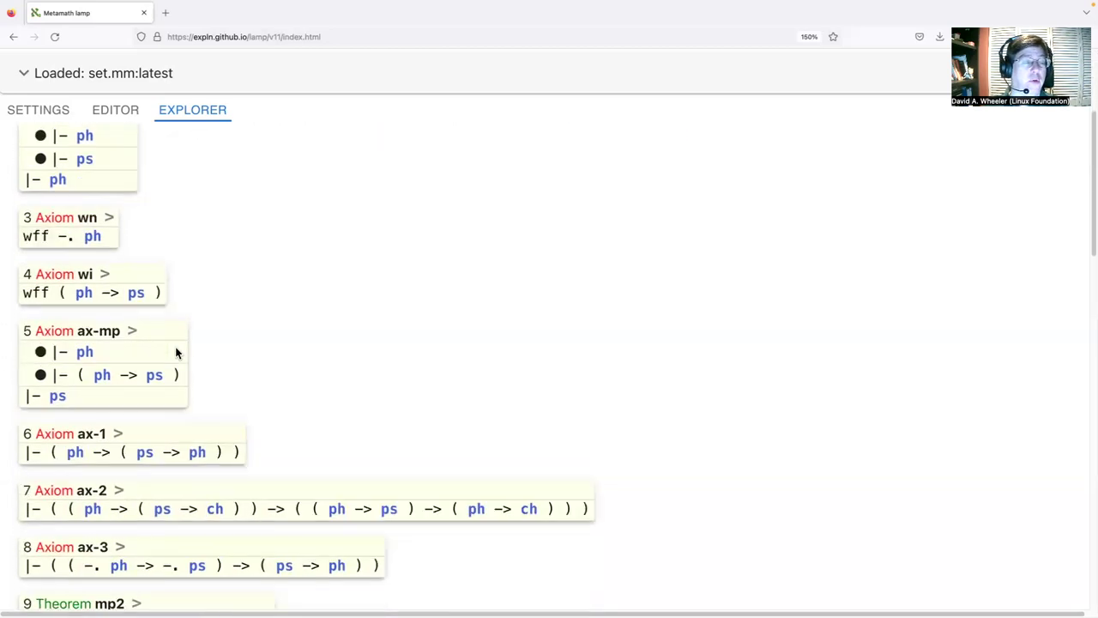
scroll(294, 353, down, 1)
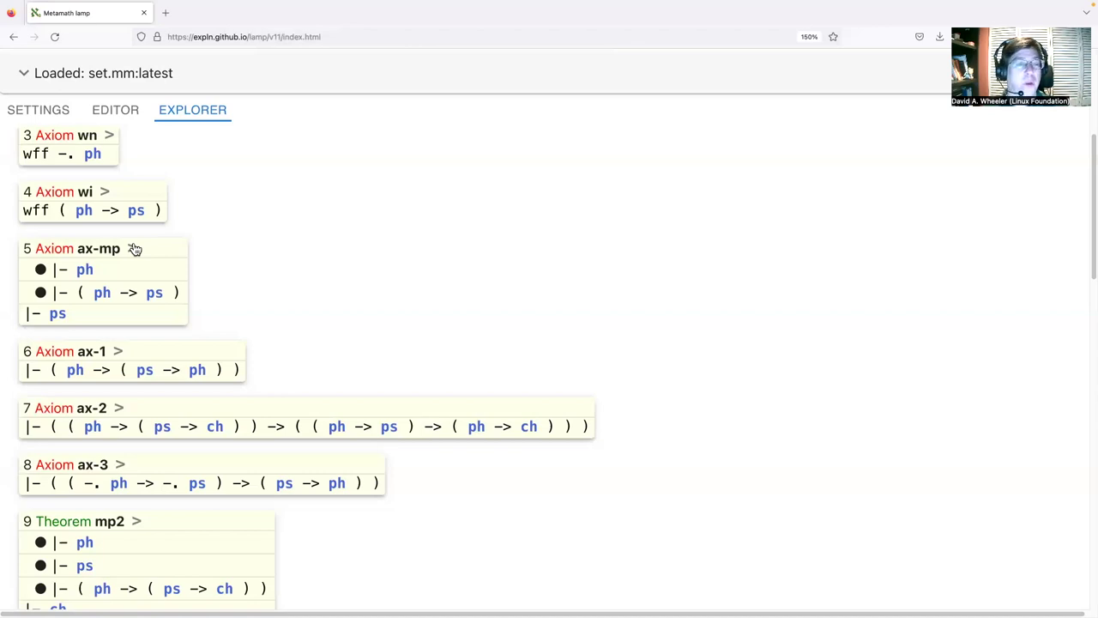
click(133, 250)
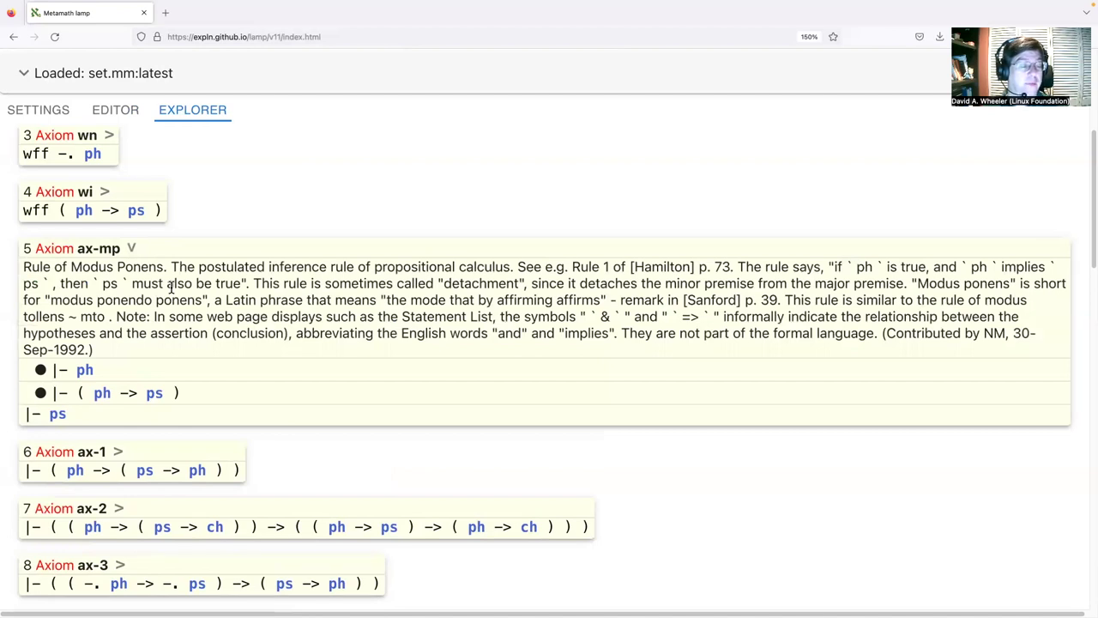
click(133, 249)
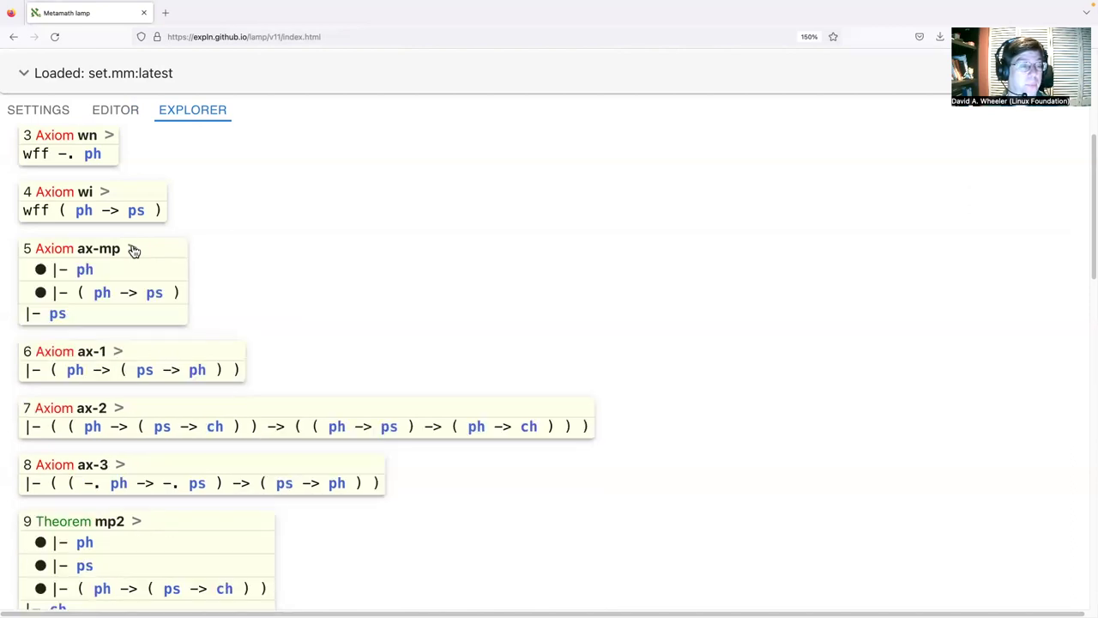
click(82, 296)
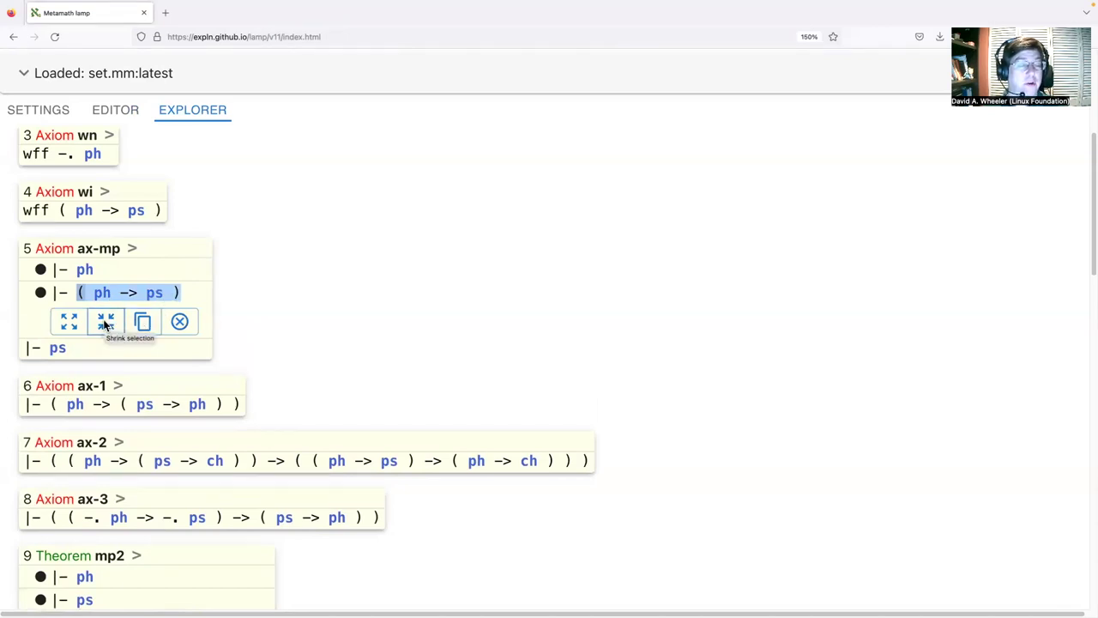
click(180, 321)
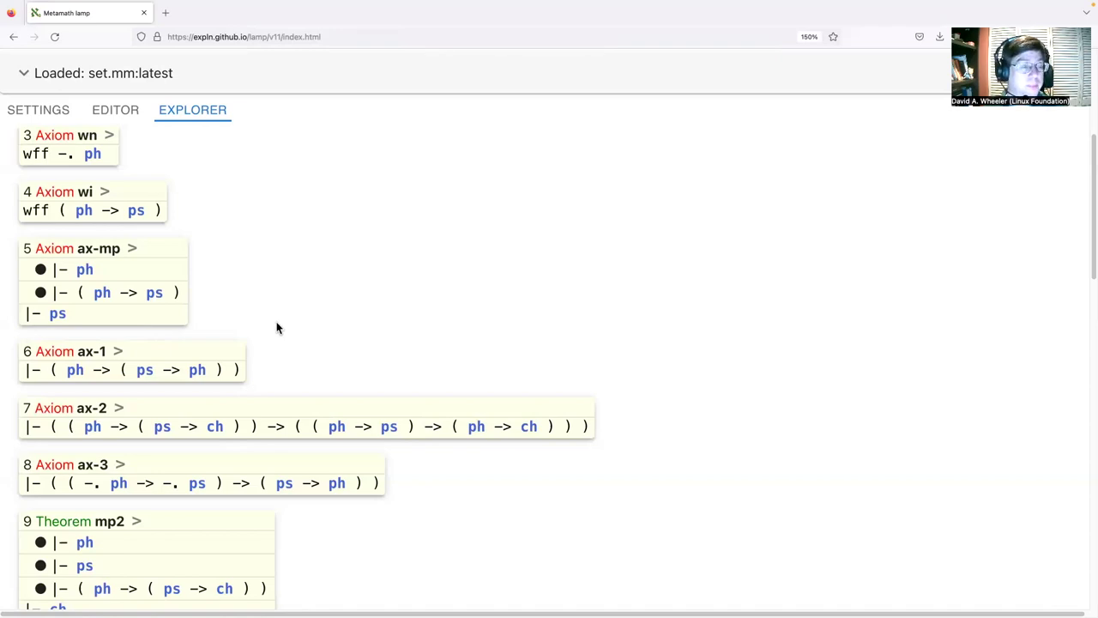
- Scroll the Explorer list down to theorem mp2
scroll(294, 363, down, 1)
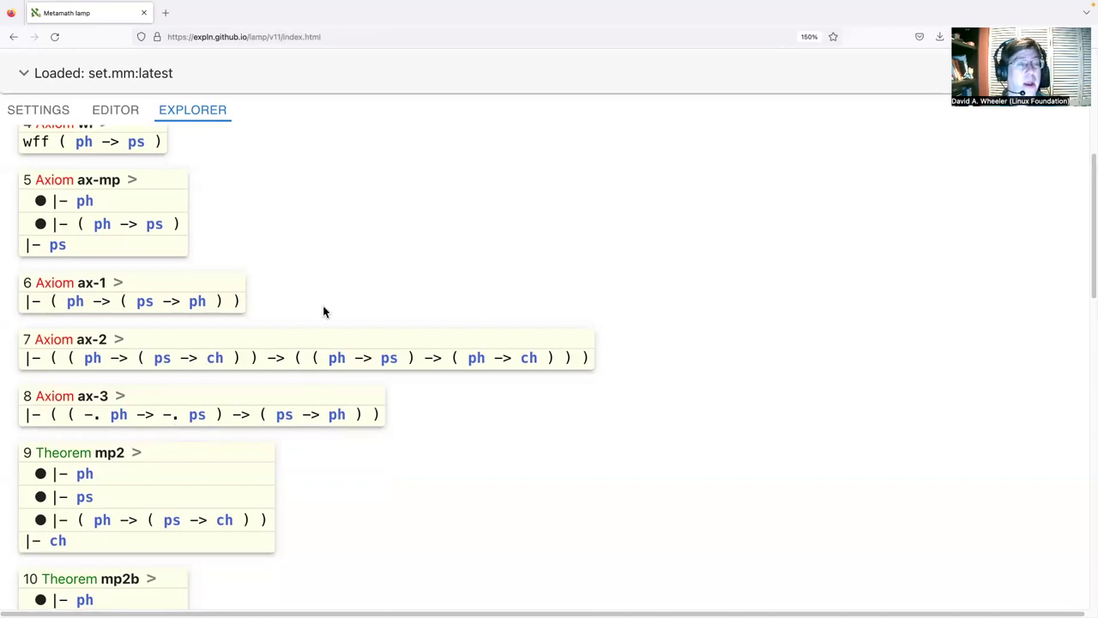
scroll(338, 301, down, 5)
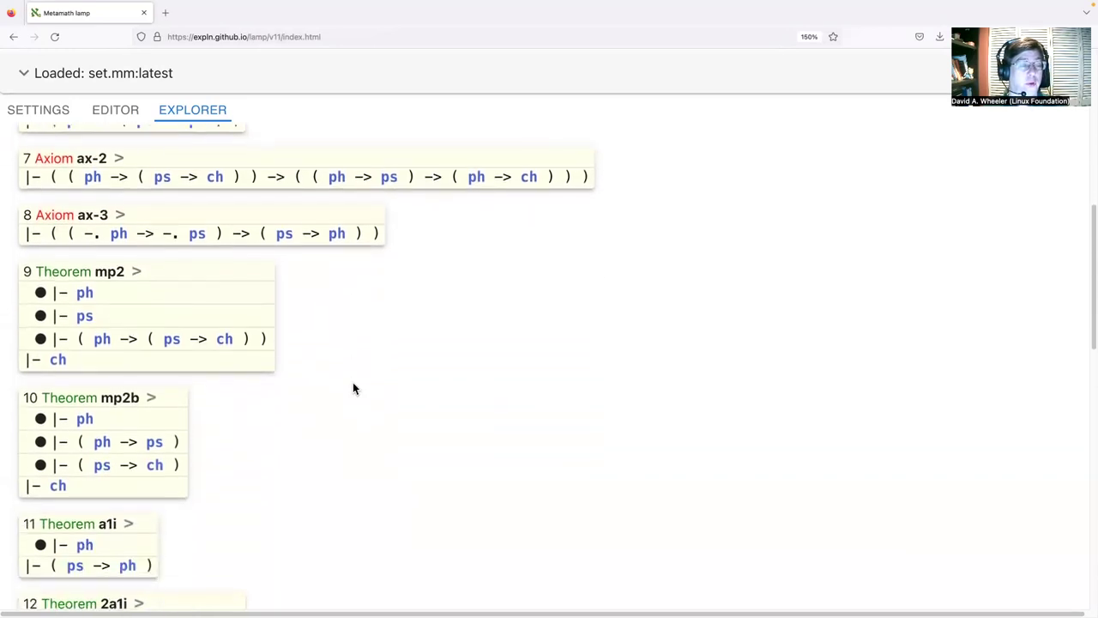
scroll(353, 389, down, 1)
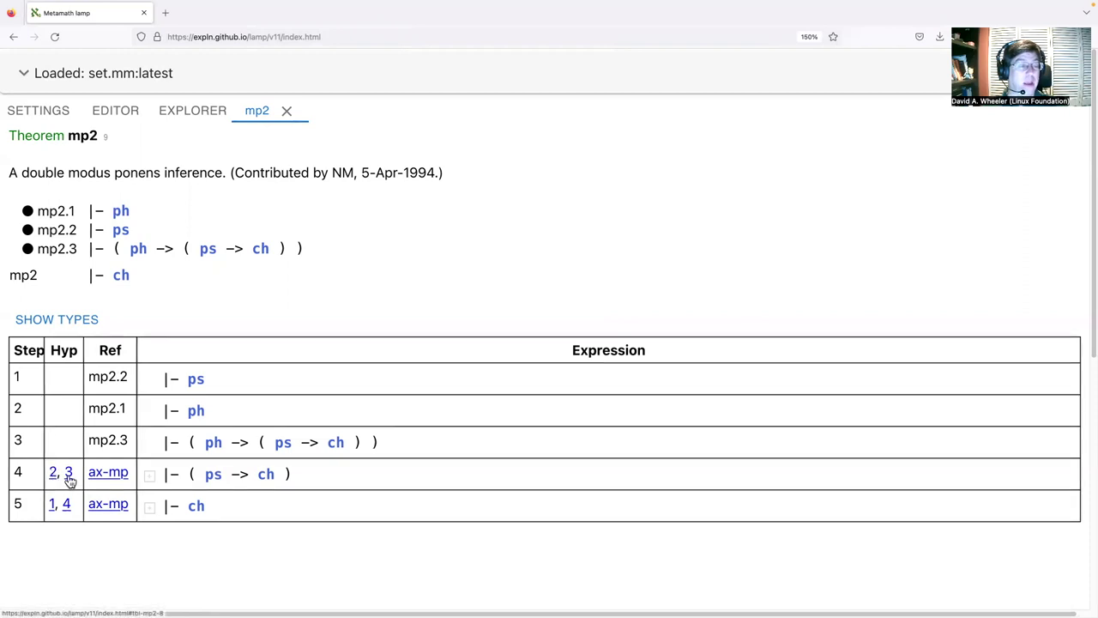
- Follow step 4's '3' hypothesis link to step 3, then scroll back to the top
click(67, 474)
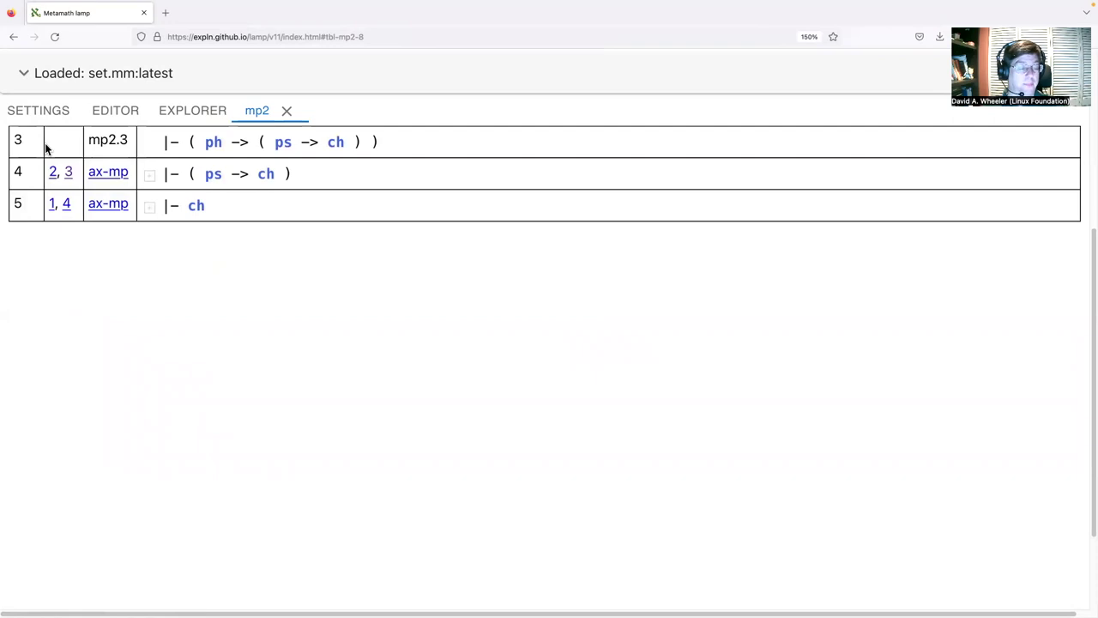
scroll(68, 187, up, 3)
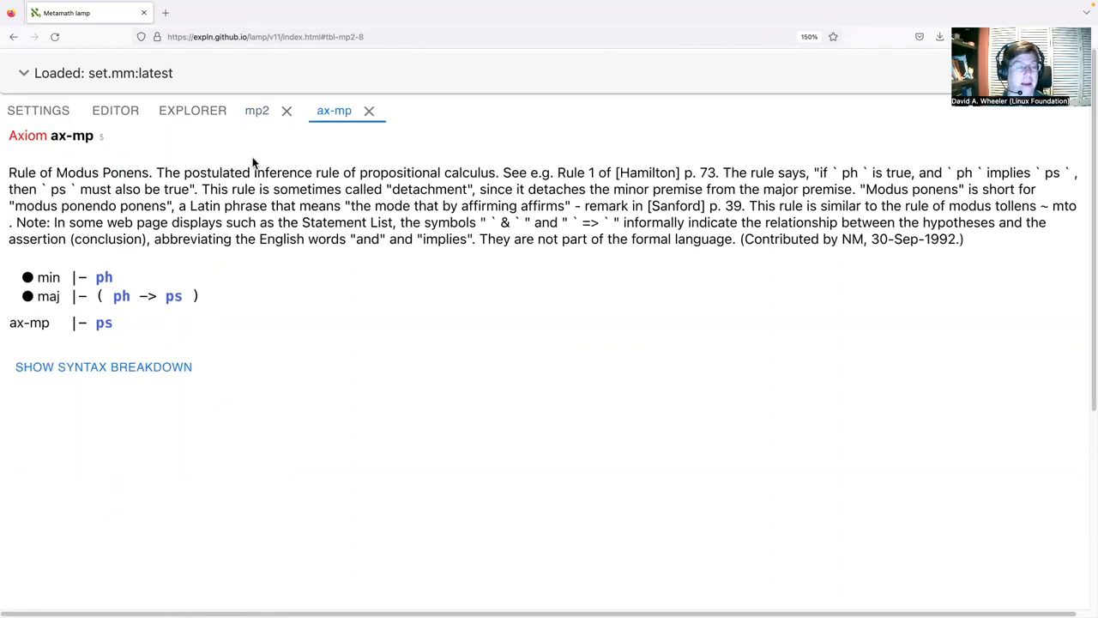
- Switch back to the mp2 tab from the ax-mp page
click(256, 112)
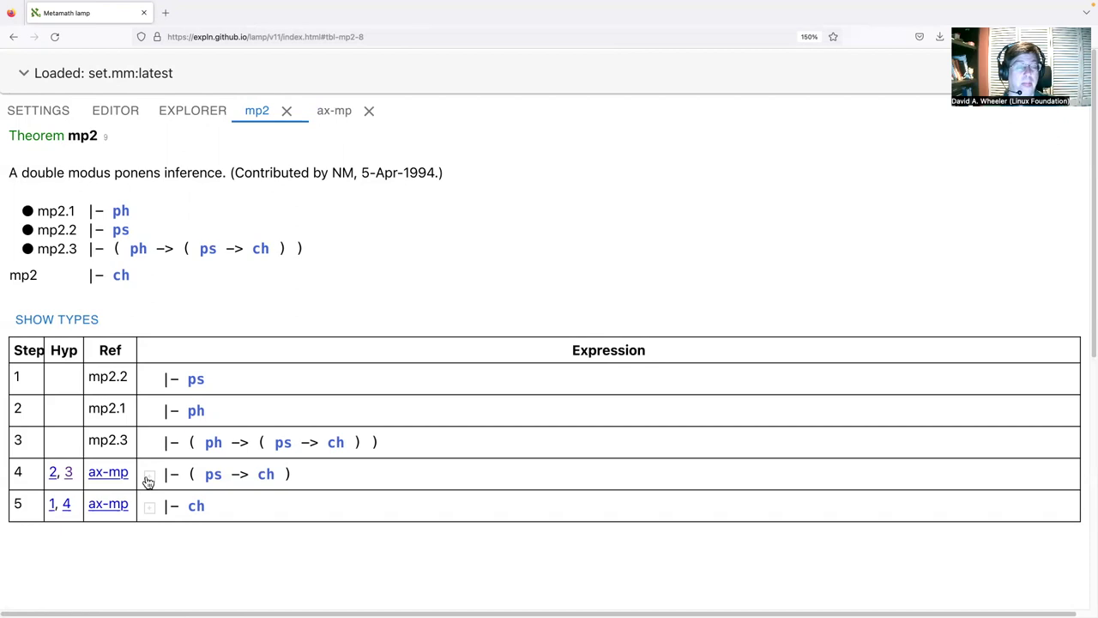
- Expand step 4 to see ax-mp combining steps 2 and 3 into ( ps -> ch )
click(147, 478)
scroll(496, 504, down, 1)
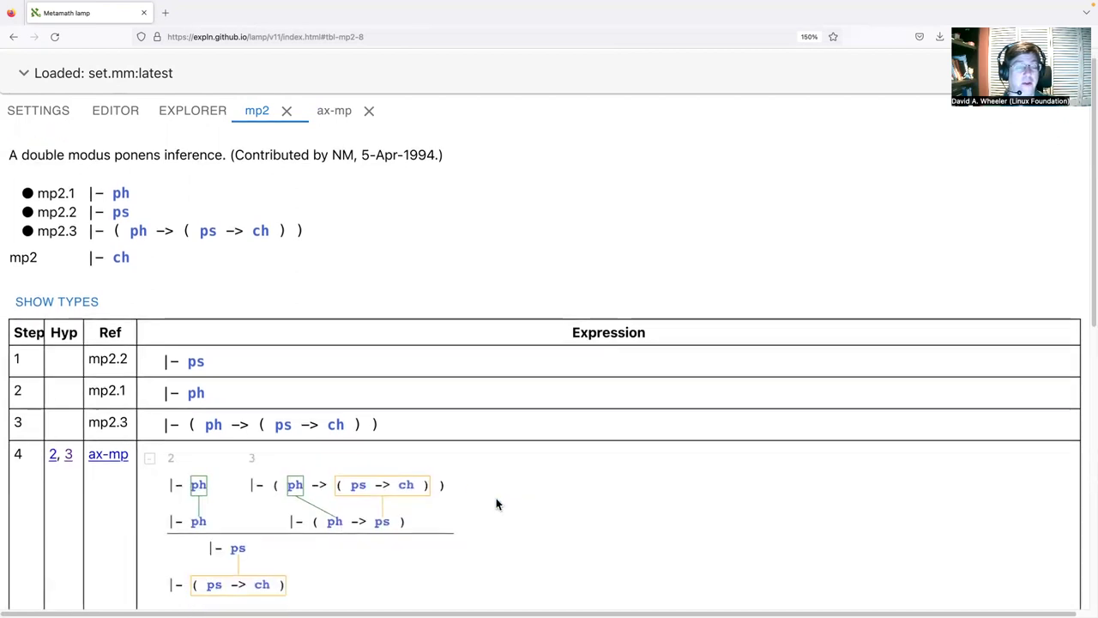
scroll(496, 498, down, 2)
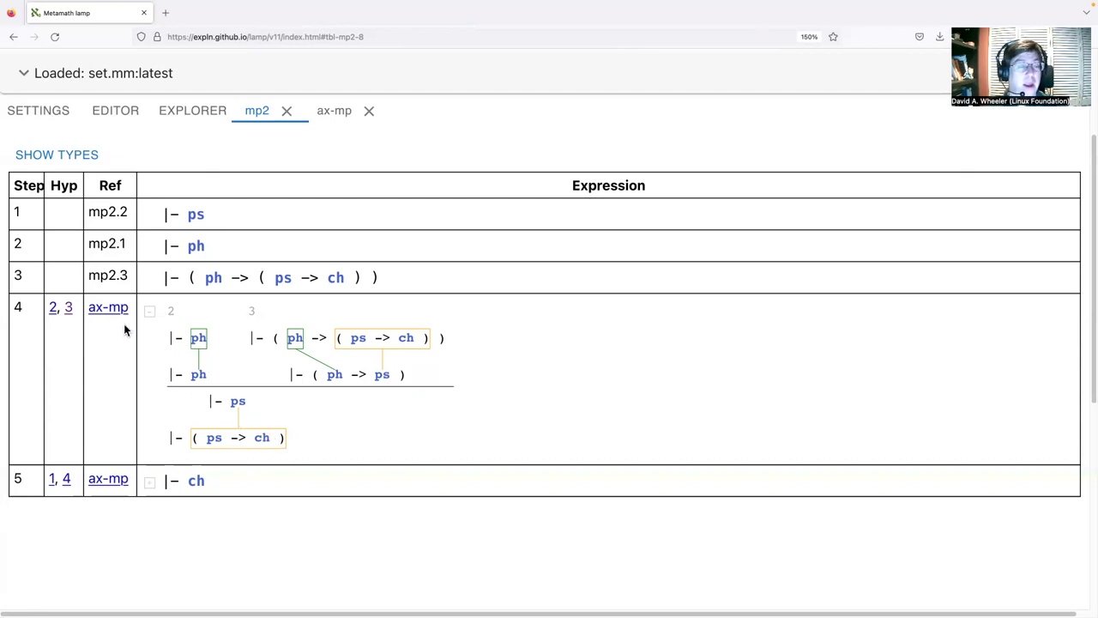
- Collapse step 4's ax-mp derivation back to a single line
click(149, 312)
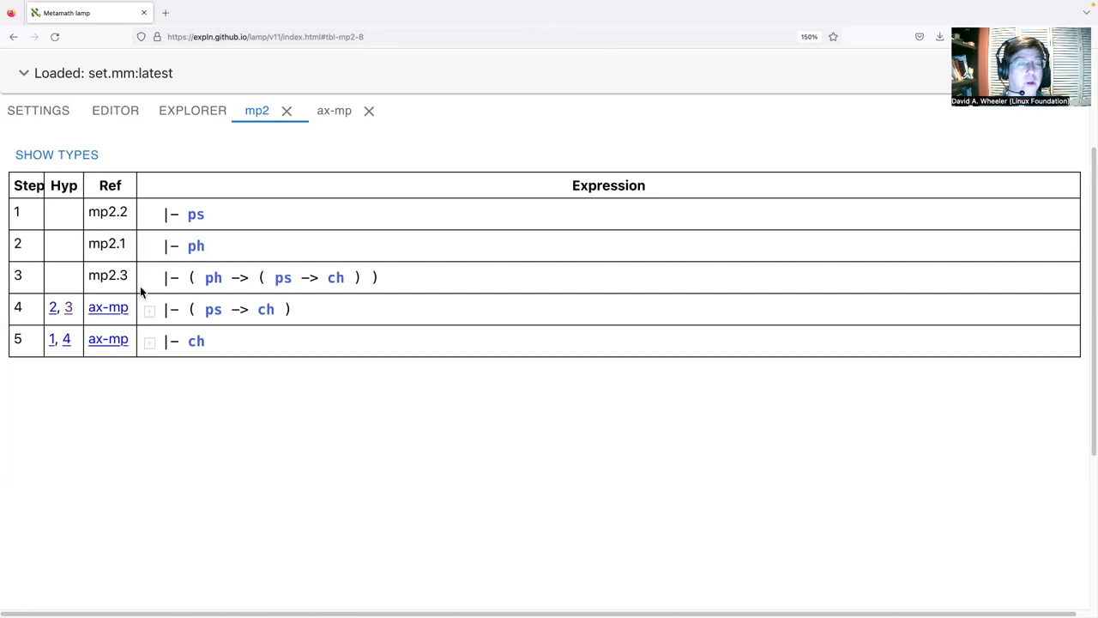
- Show the wff type steps for an 11-step proof, briefly expanding step 7's wi tree
click(74, 156)
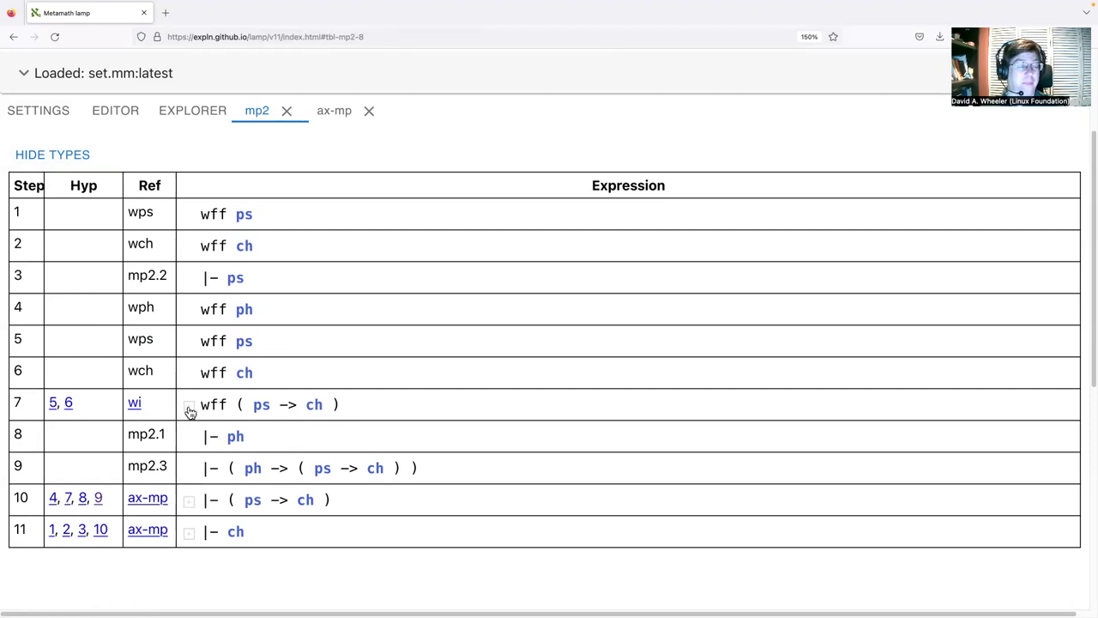
click(190, 408)
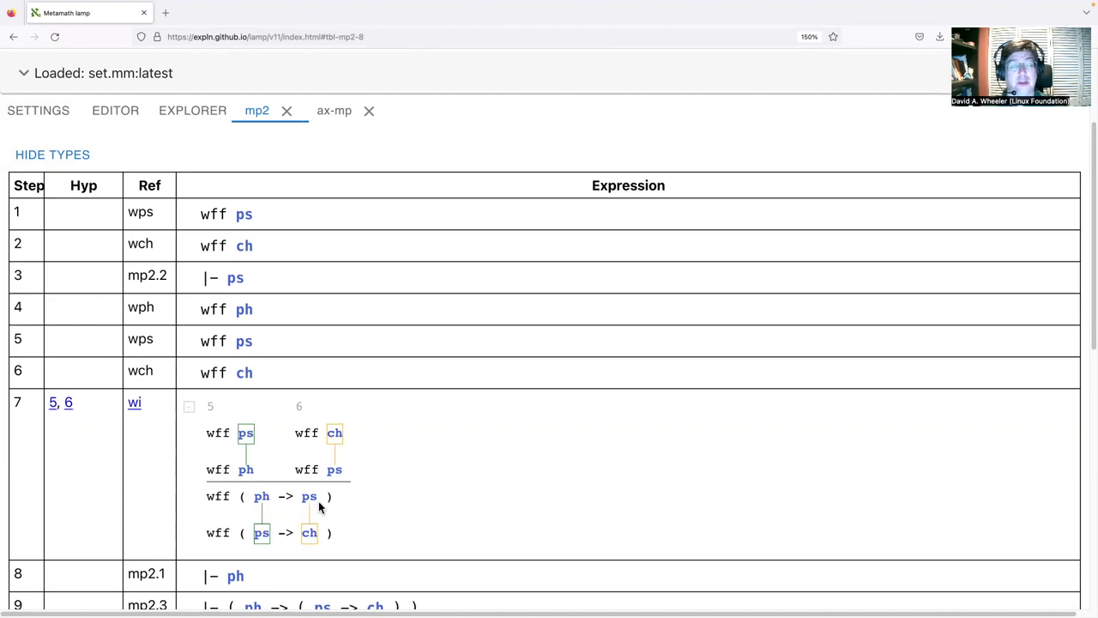
click(190, 408)
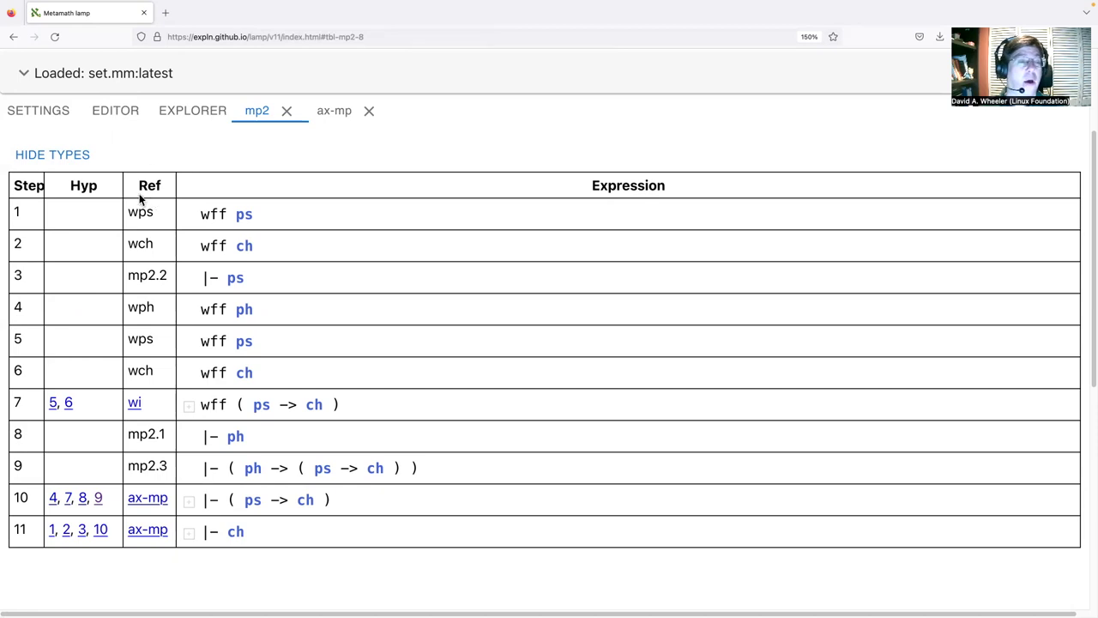
- Hide the type steps, then import the pasted 2 + 2 = 4 proof JSON into the editor
click(76, 155)
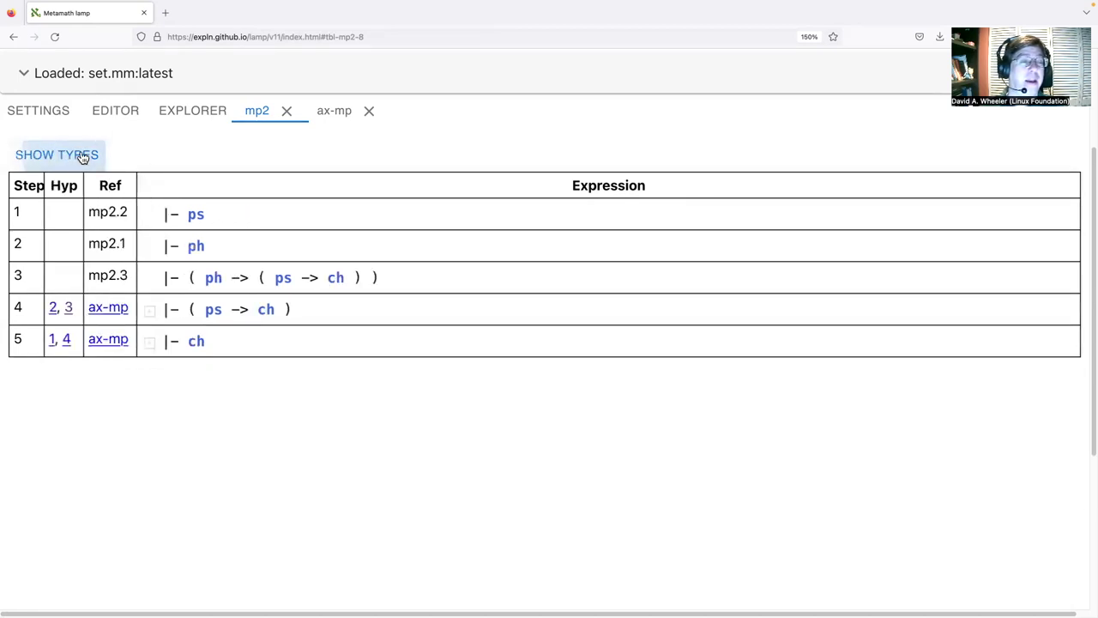
click(117, 111)
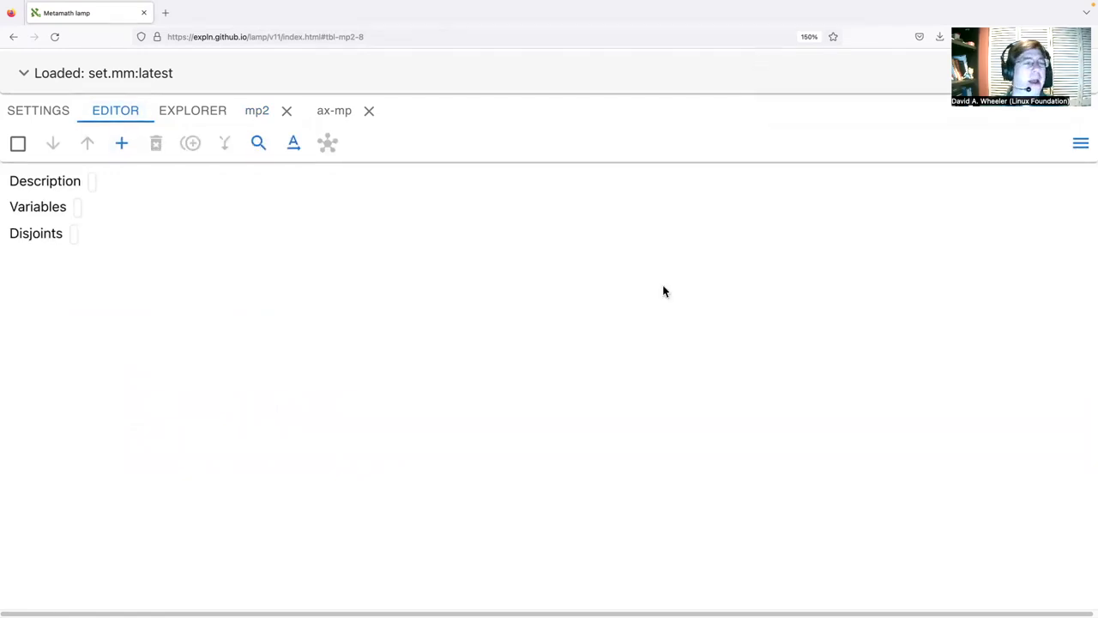
click(1080, 144)
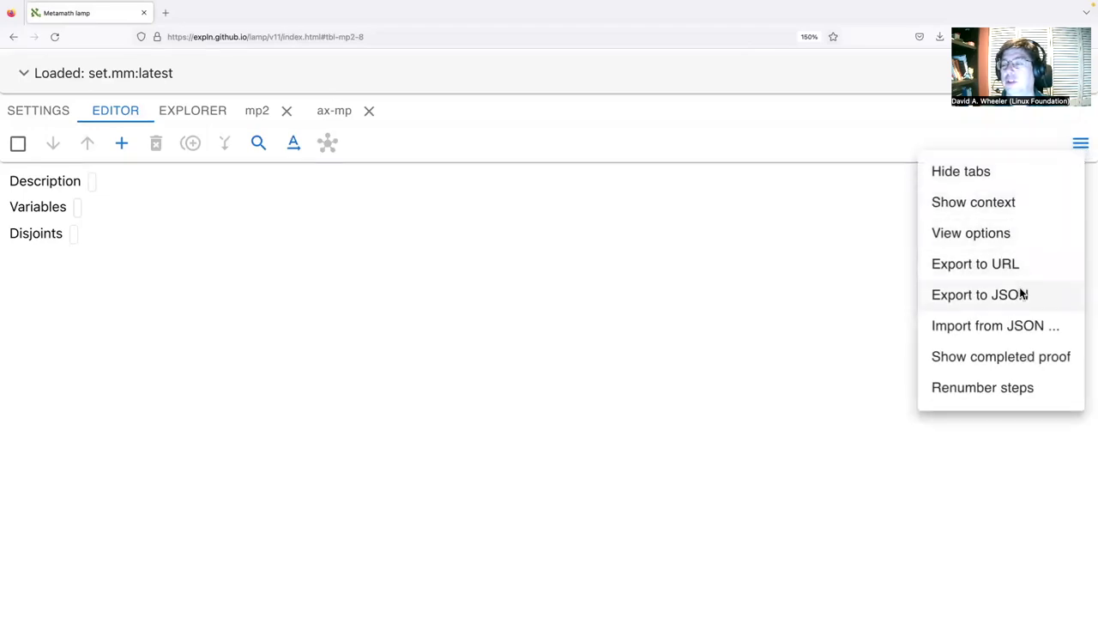
click(1020, 323)
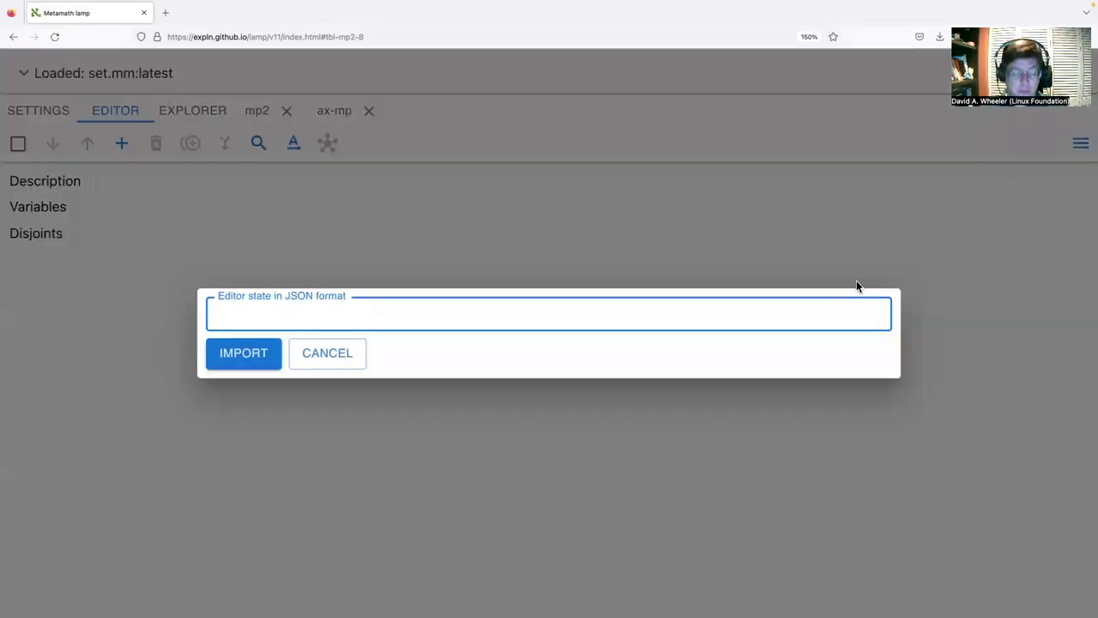
key(ctrl+v)
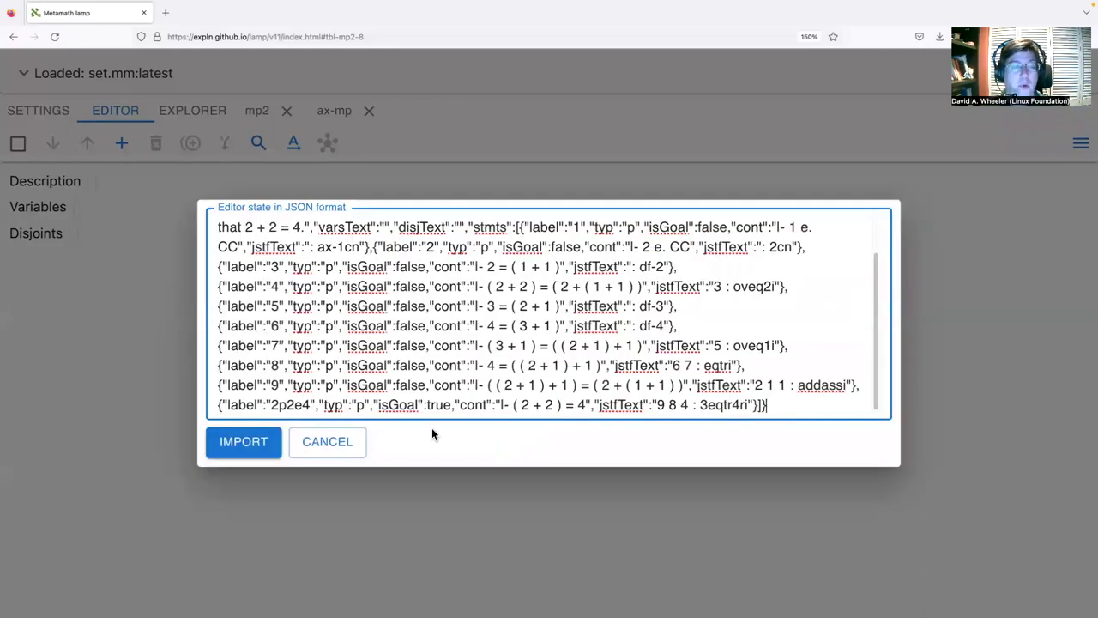
click(240, 444)
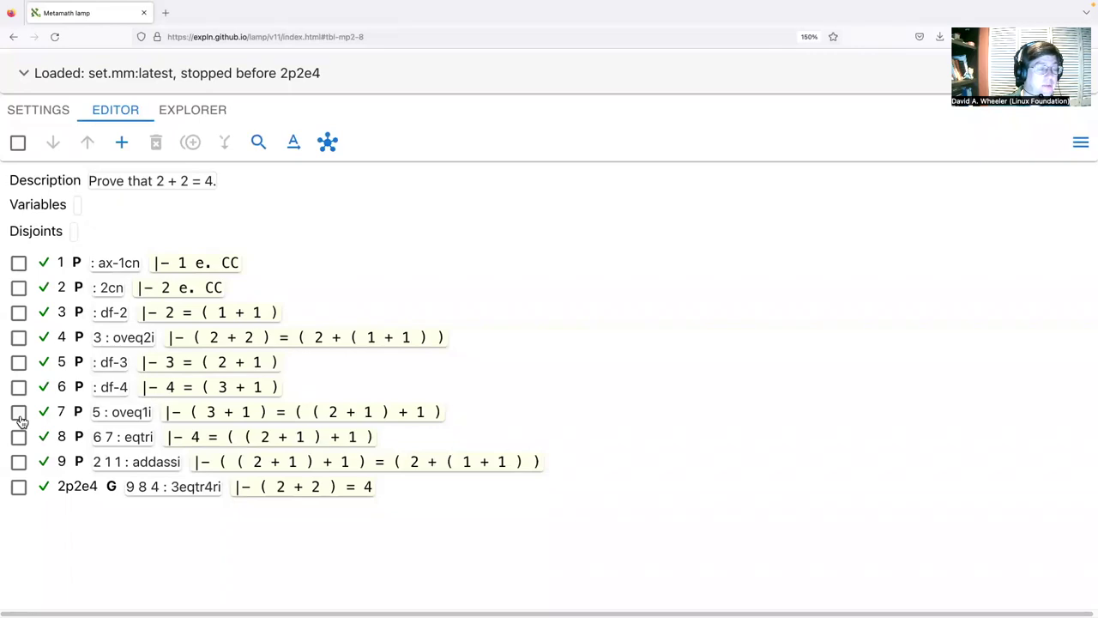
- Duplicate step 7 as step 10 and change its leading |- to wff, giving wff ( 3 + 1 ) = ( ( 2 + 1 ) + 1 )
click(19, 414)
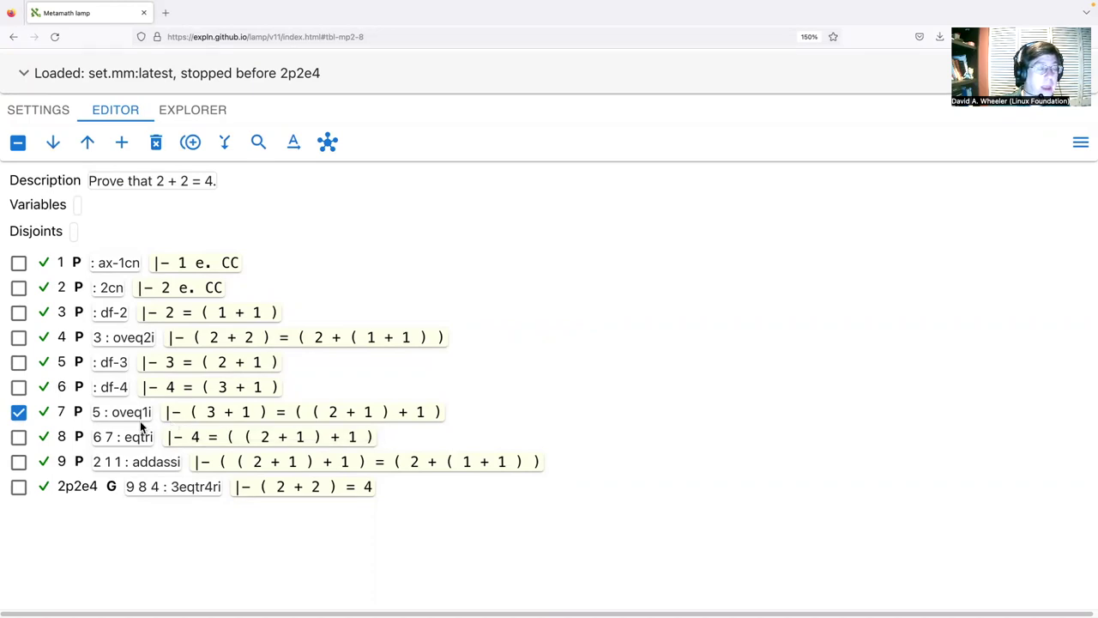
click(190, 142)
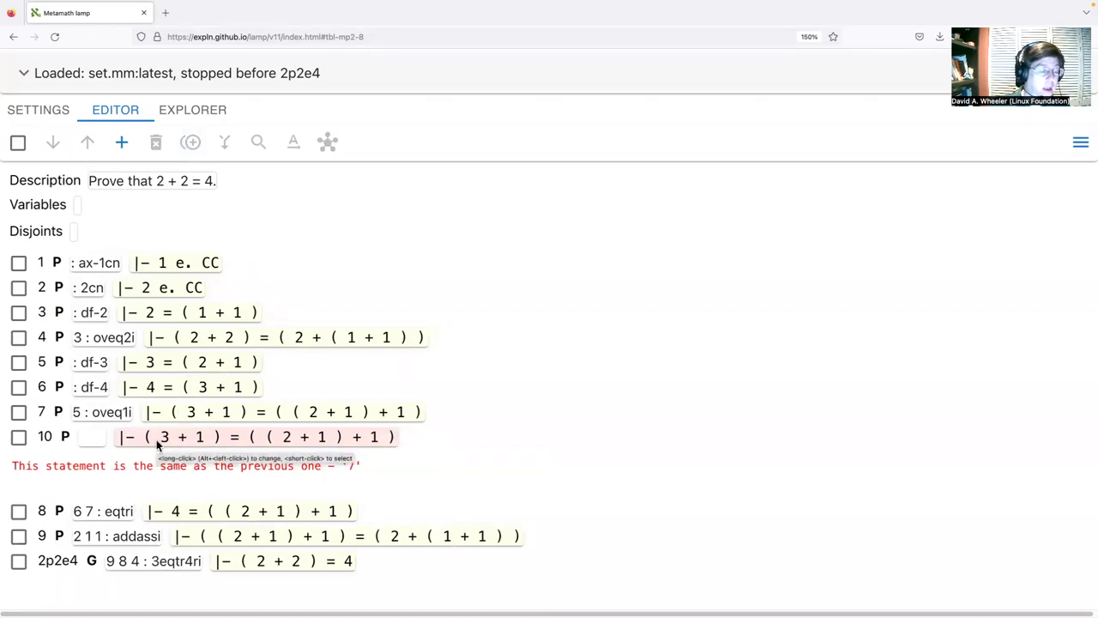
click(157, 440)
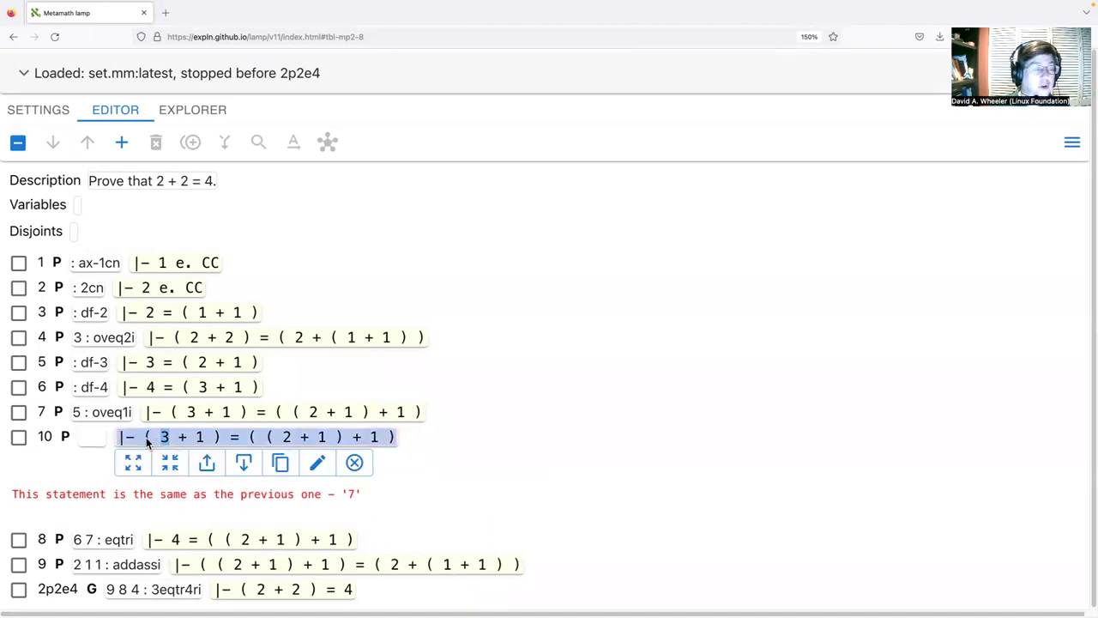
click(139, 438)
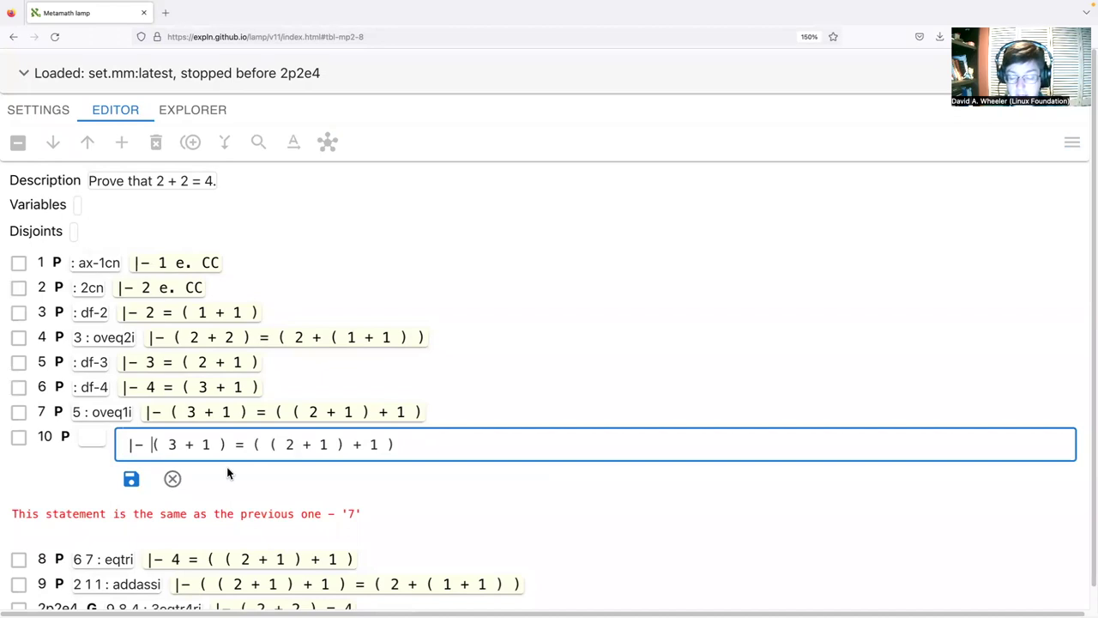
key(BackSpace)
key(BackSpace)
key(BackSpace)
text(wf)
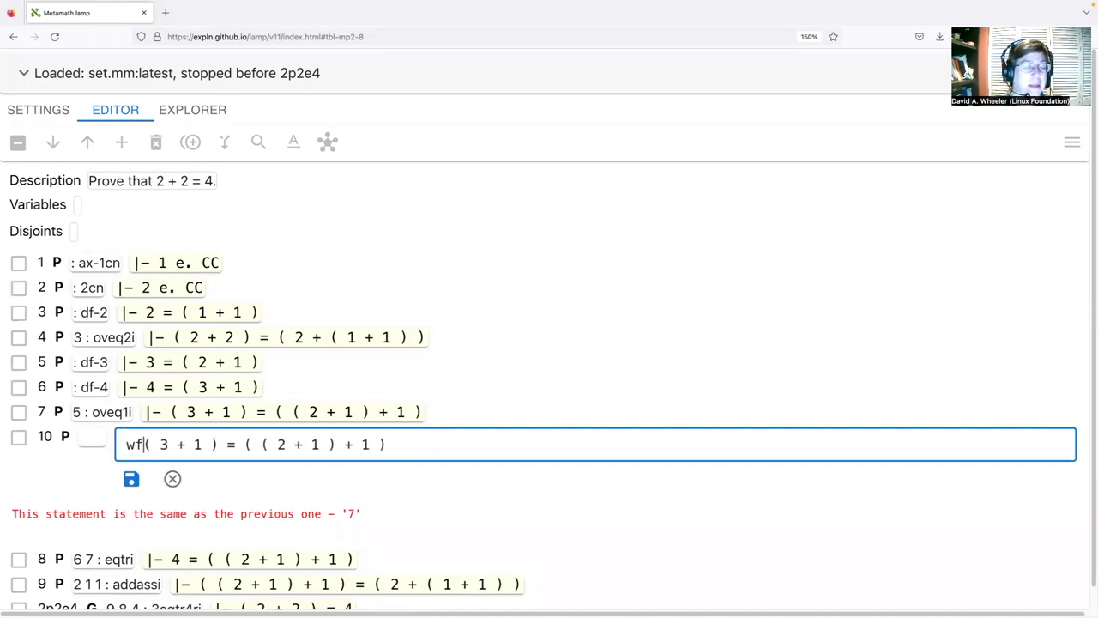
text(f)
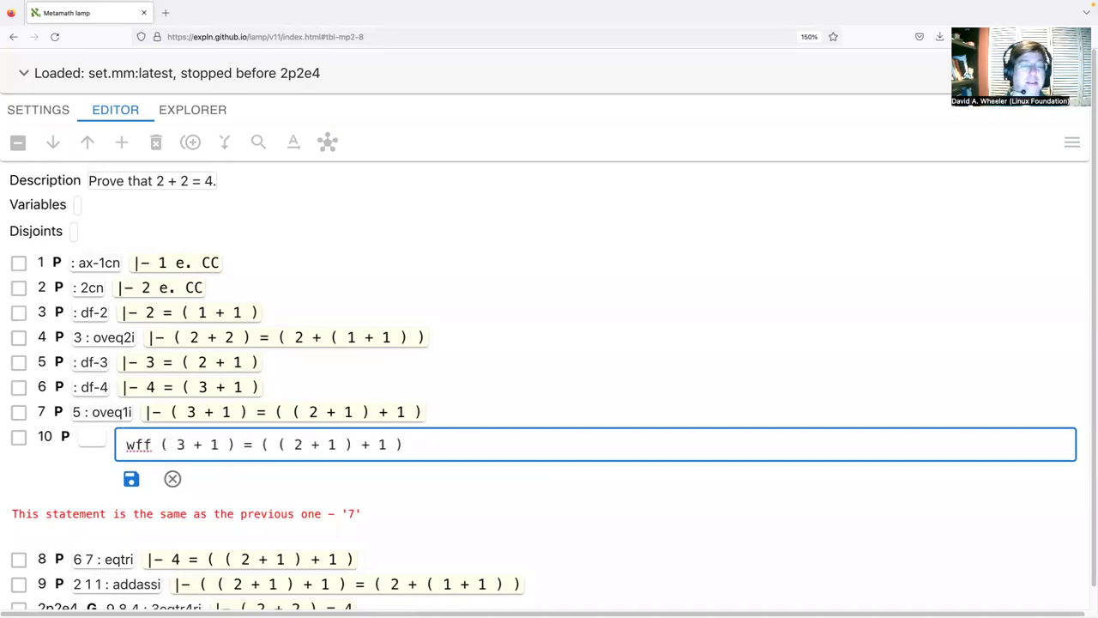
key(Return)
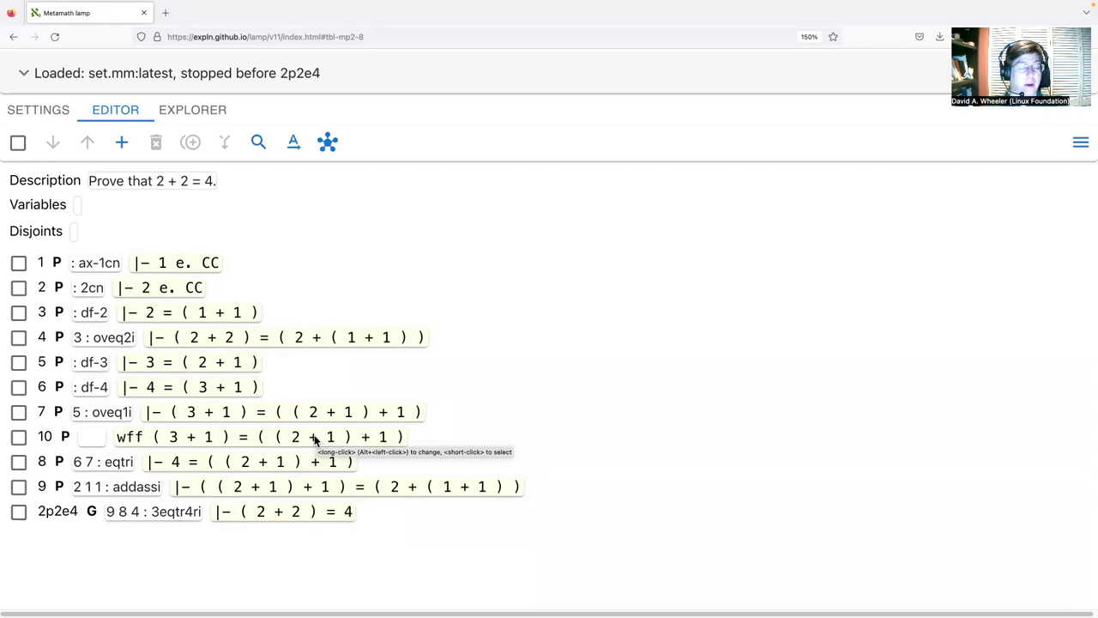
- Unify all steps so step 10 is justified by wceq and every step is verified
click(328, 144)
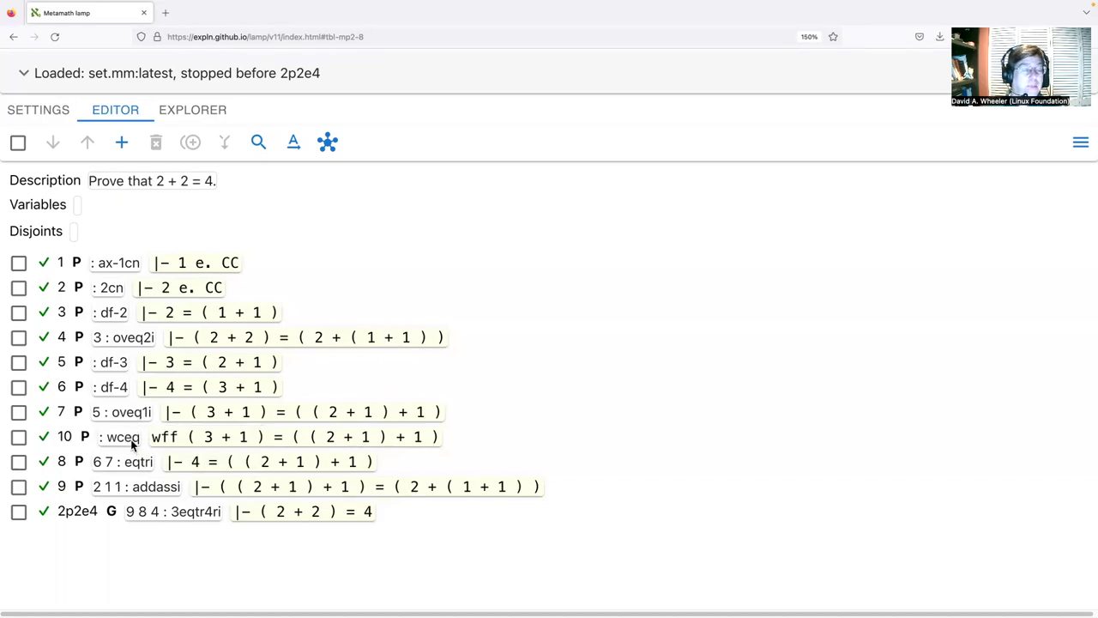
- Show step 10's parse tree mapping wff A = B onto its two sides, then select step 10
click(48, 441)
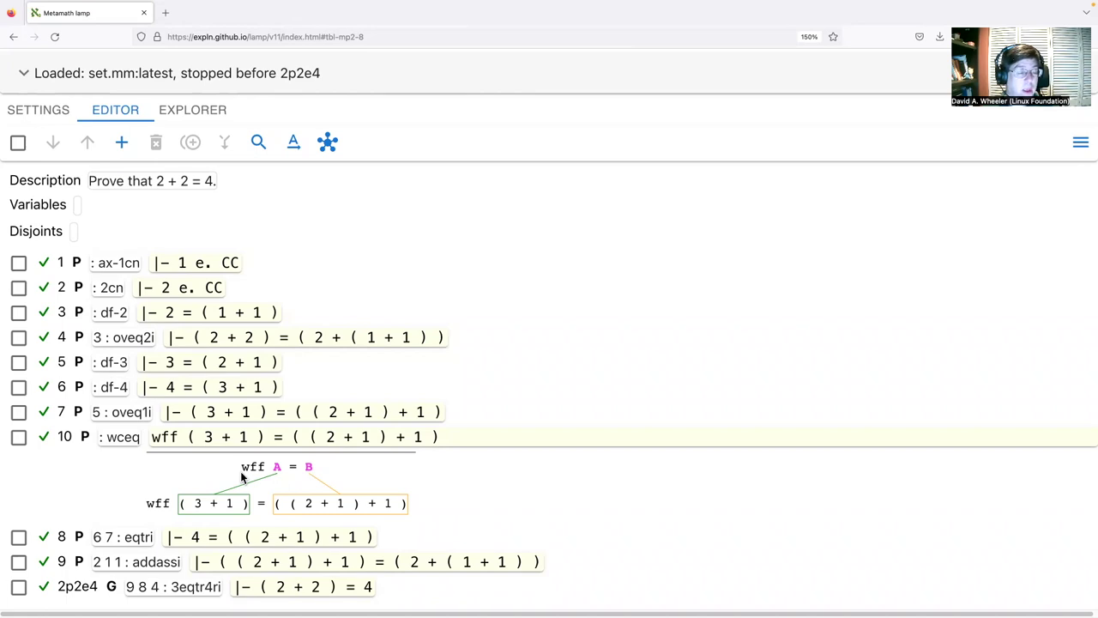
click(19, 442)
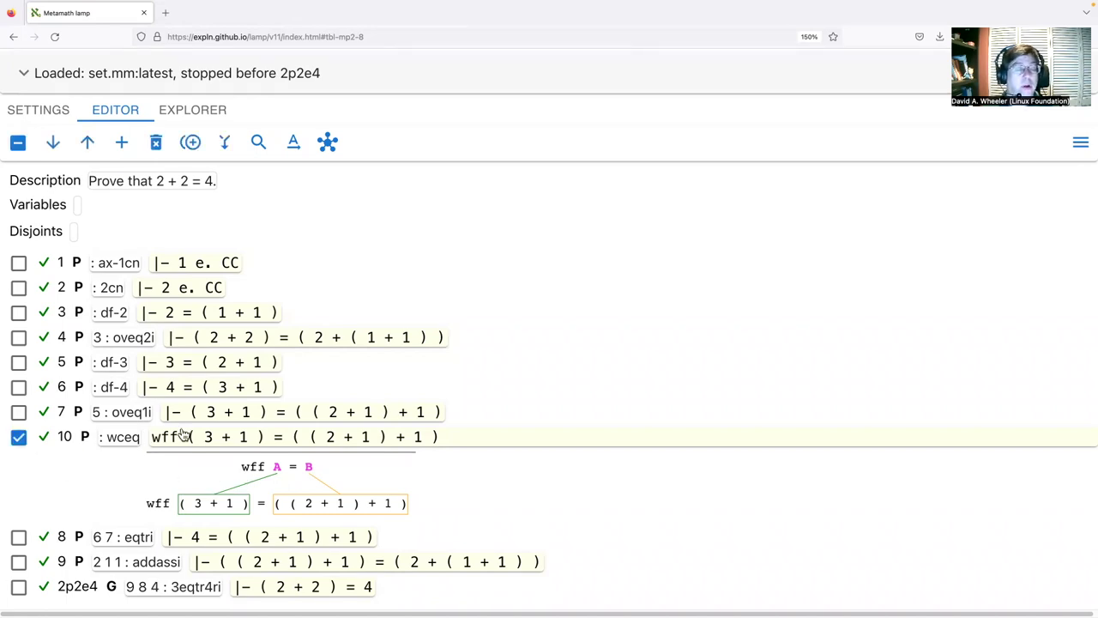
- Run the bottom-up prover on step 10 with logging level 1, finding a wceq proof
click(335, 148)
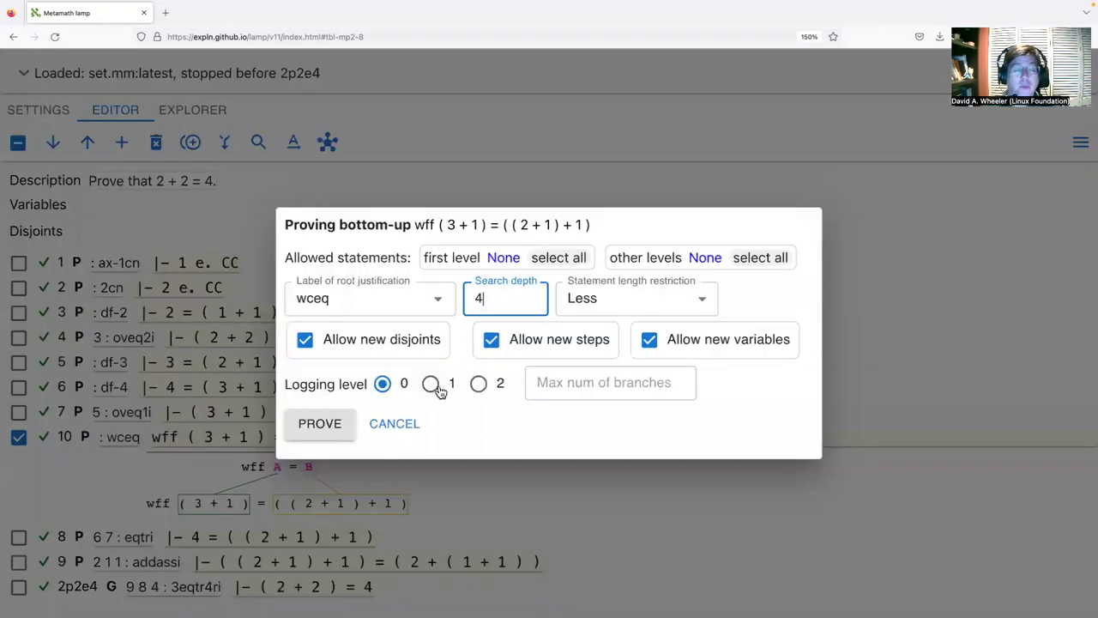
click(437, 390)
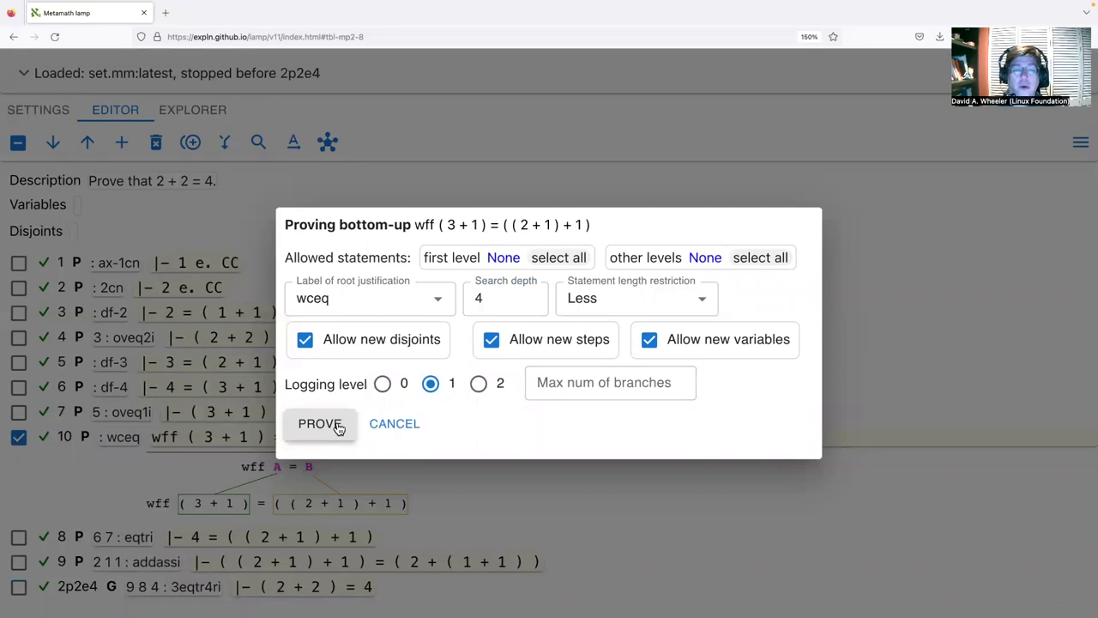
click(338, 427)
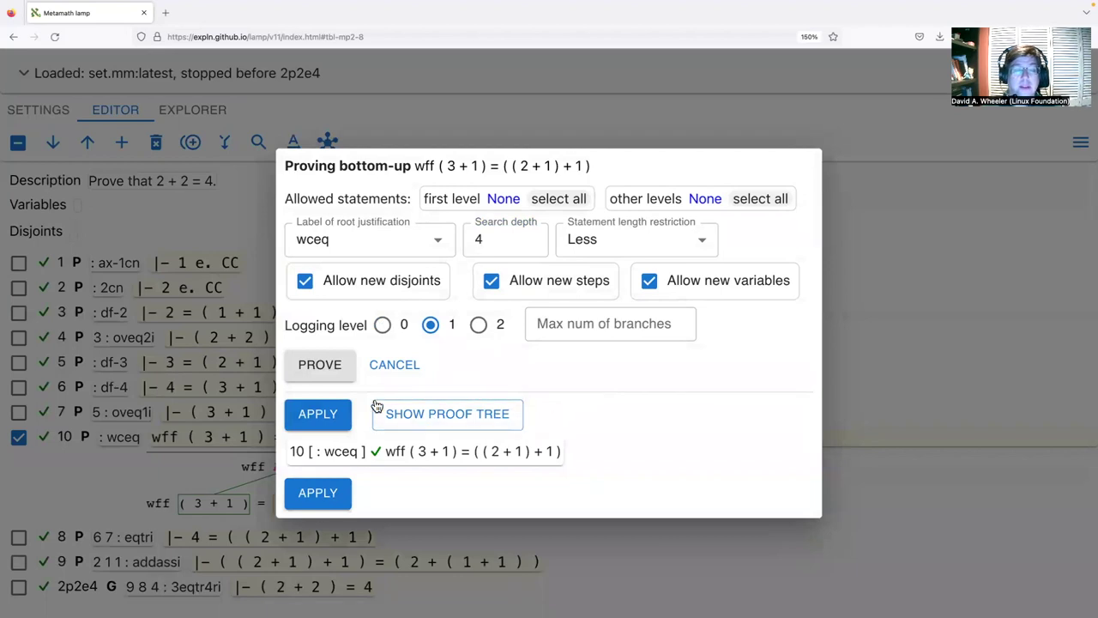
- Expand the found proof tree down to the ( 3 + 1 ) and ( ( 2 + 1 ) + 1 ) nodes, then close the prover unapplied
click(458, 419)
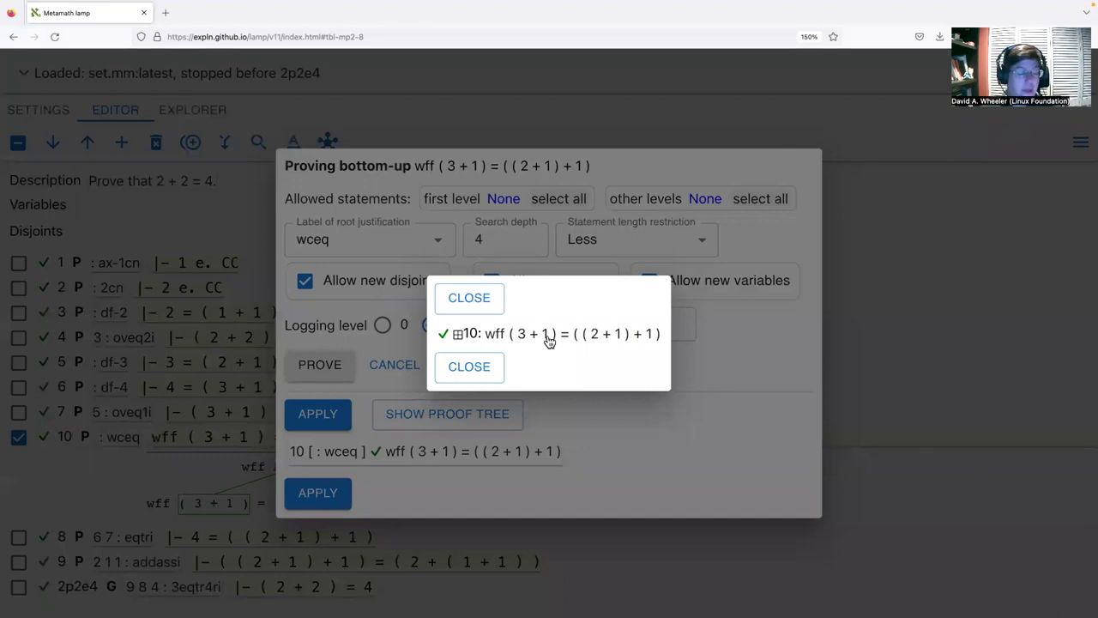
click(460, 335)
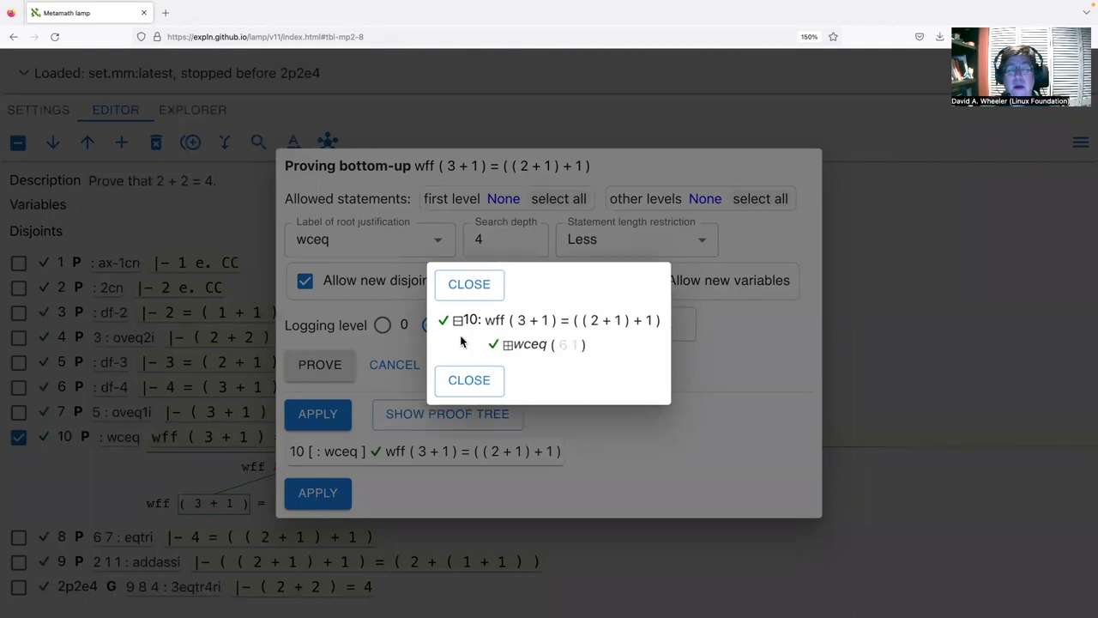
click(509, 347)
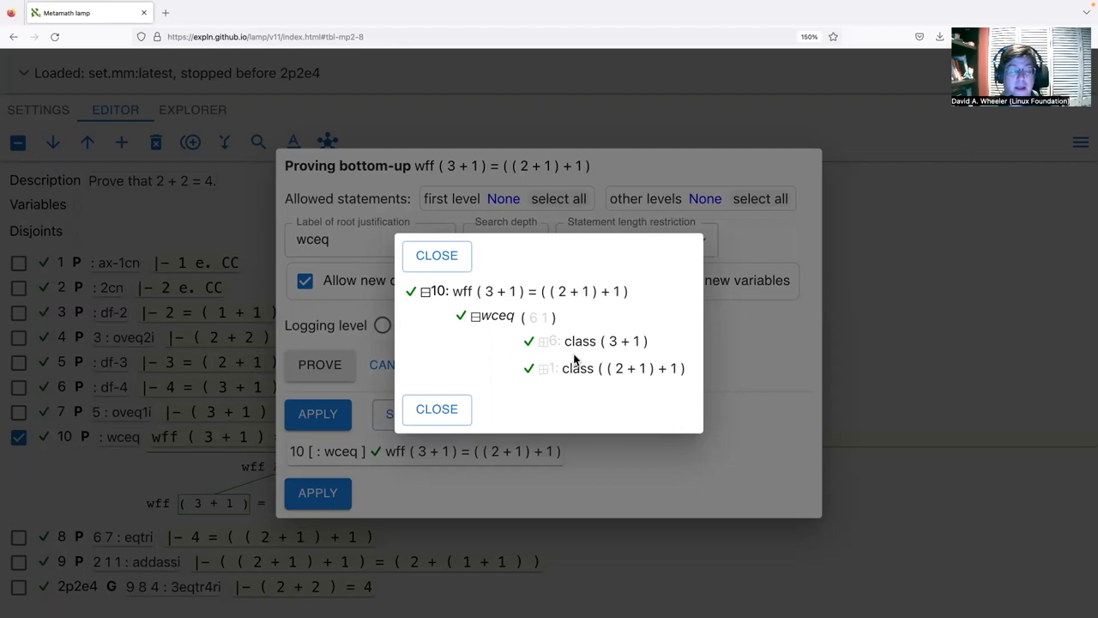
click(546, 341)
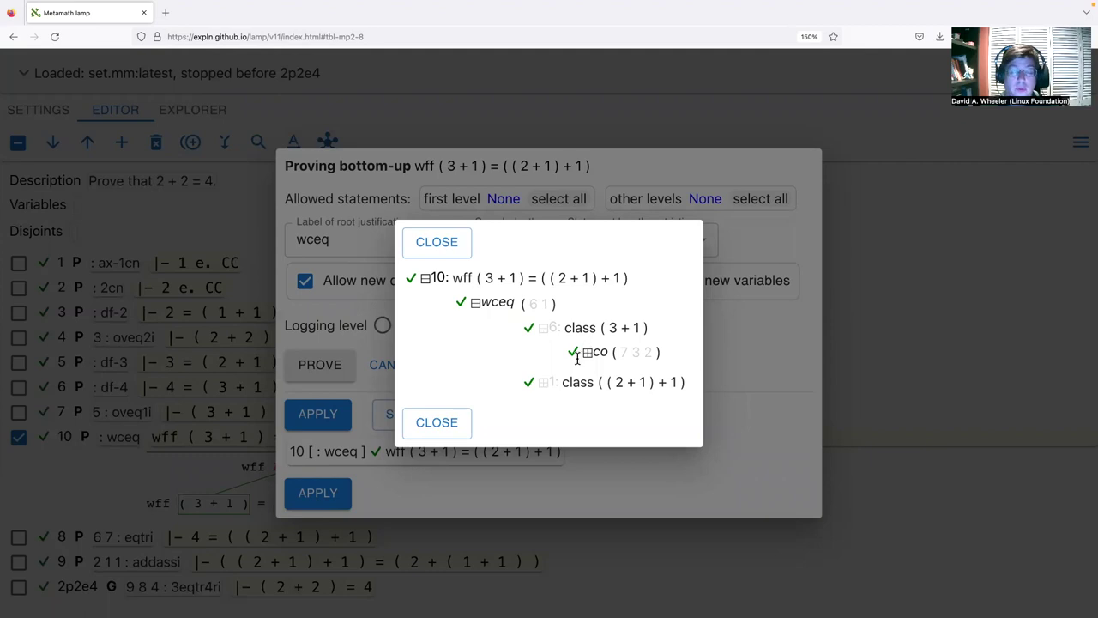
click(546, 383)
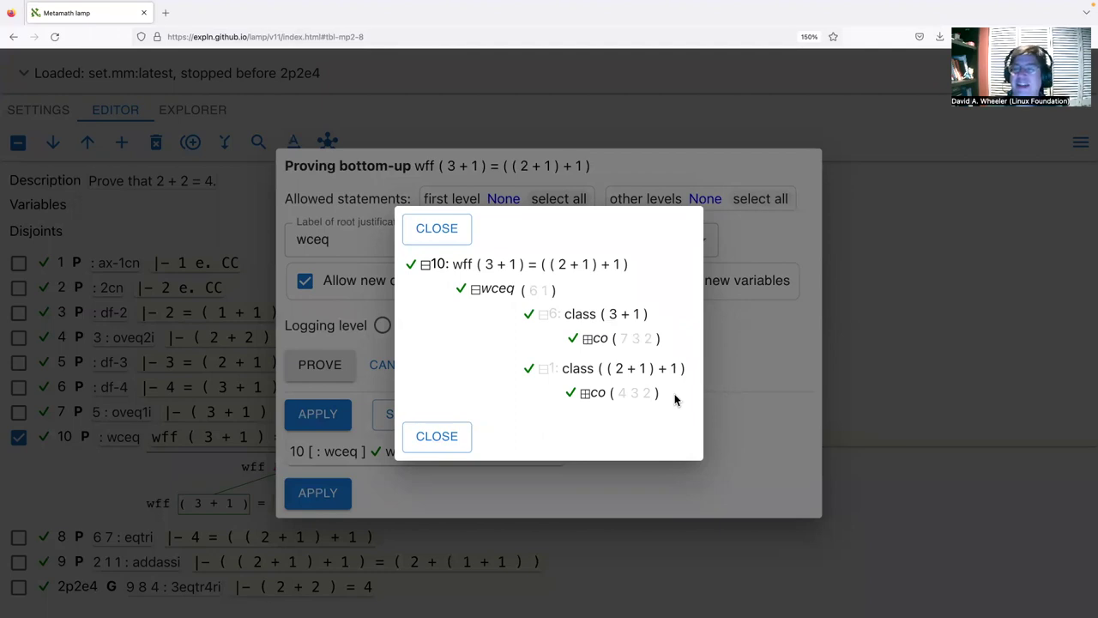
click(455, 435)
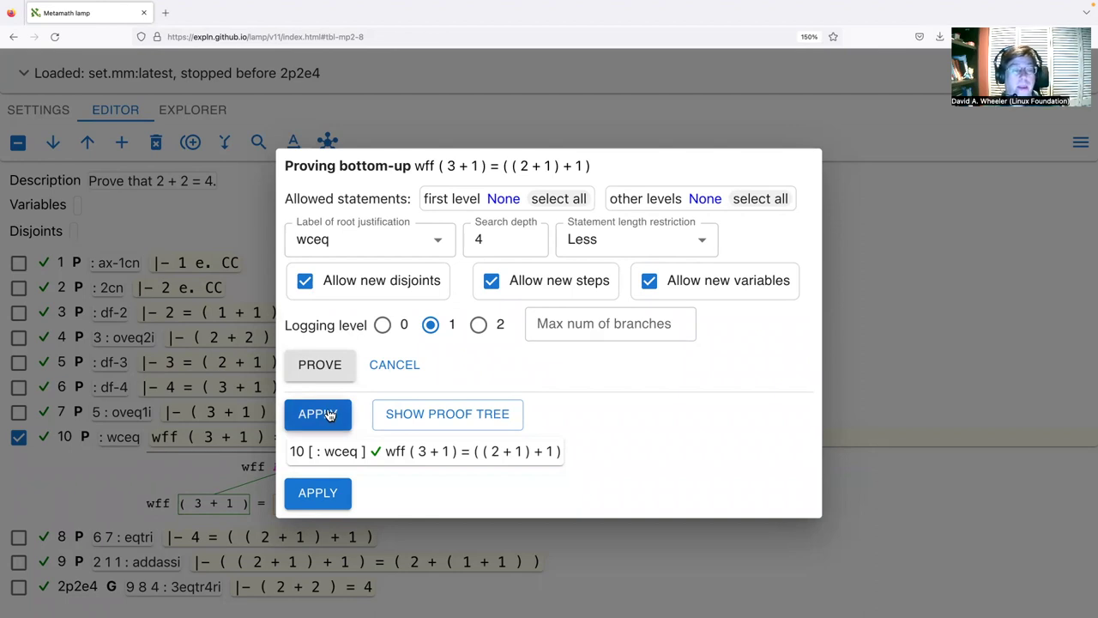
click(385, 364)
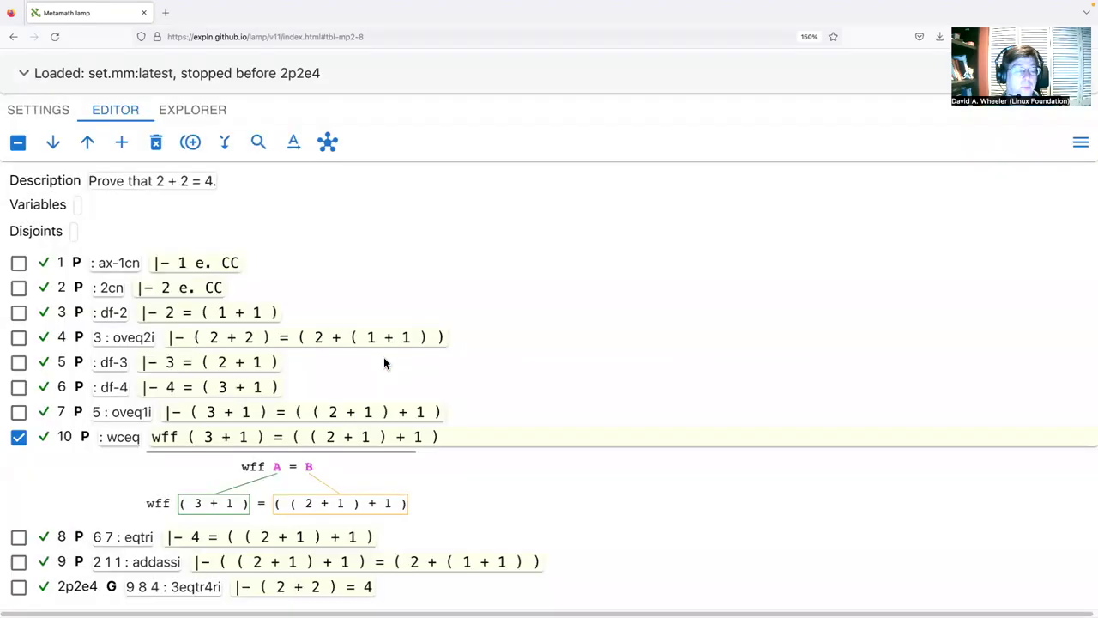
- Switch to the Explorer list of set.mm assertions, starting with theorem idi
click(198, 111)
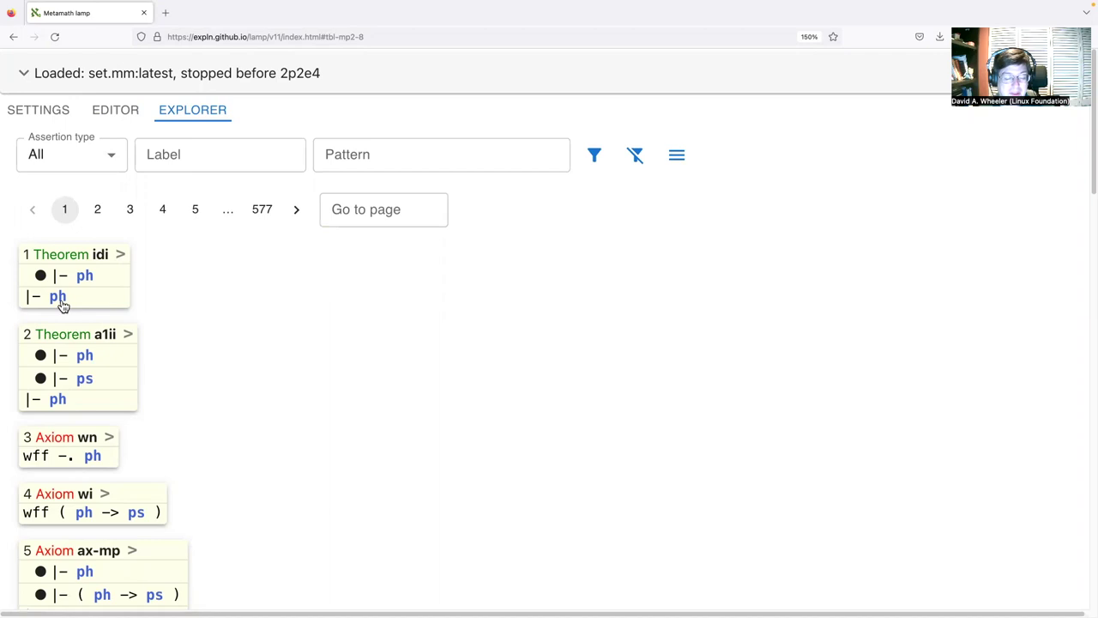
- Expand theorem idi's description and highlight its note that new usage is discouraged
click(120, 256)
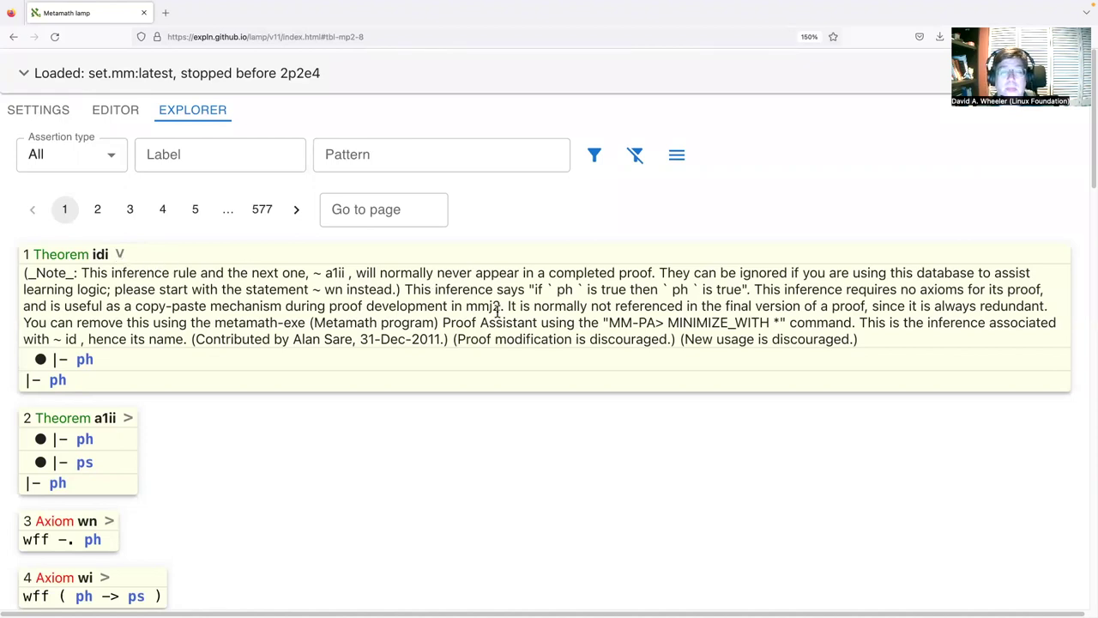
drag(676, 340, 855, 340)
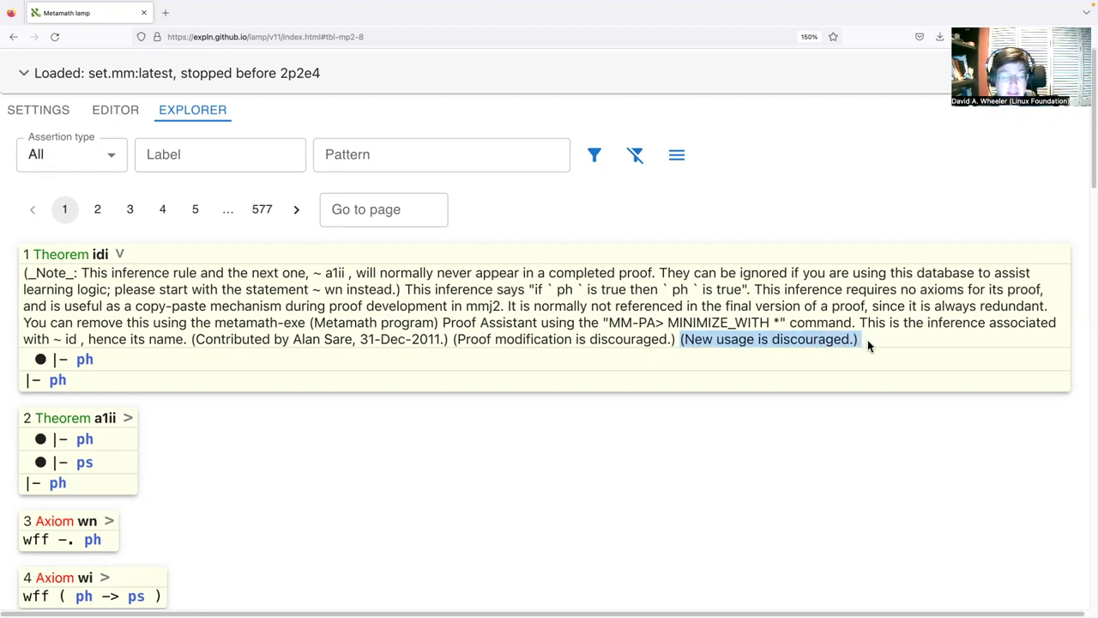
click(867, 340)
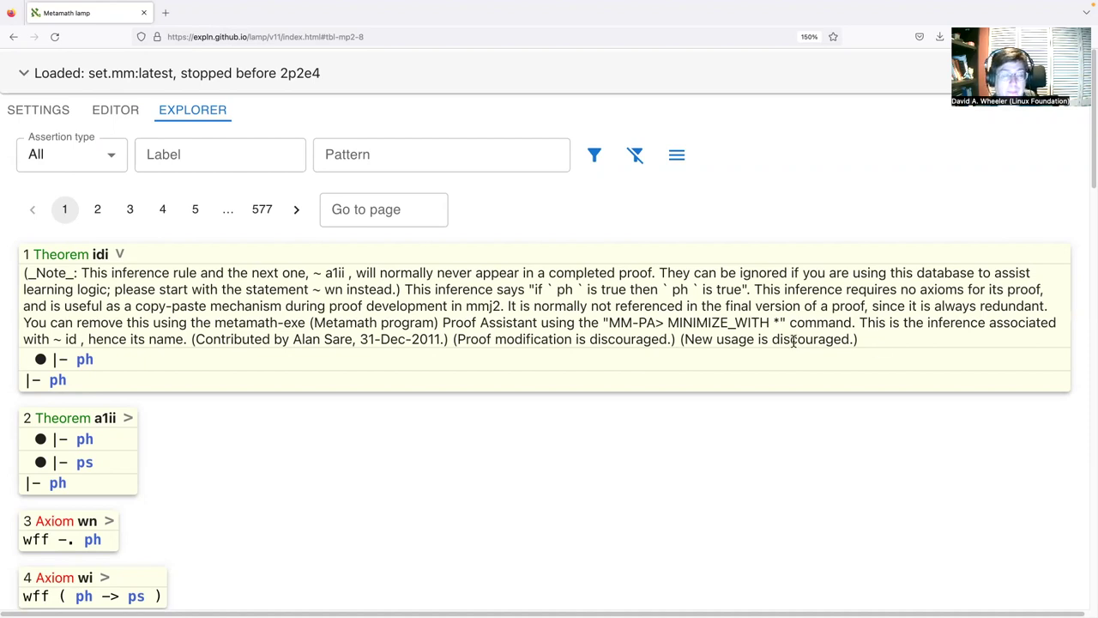
- Collapse idi's description and scroll down past wn and wi to ax-mp and ax-1
click(118, 255)
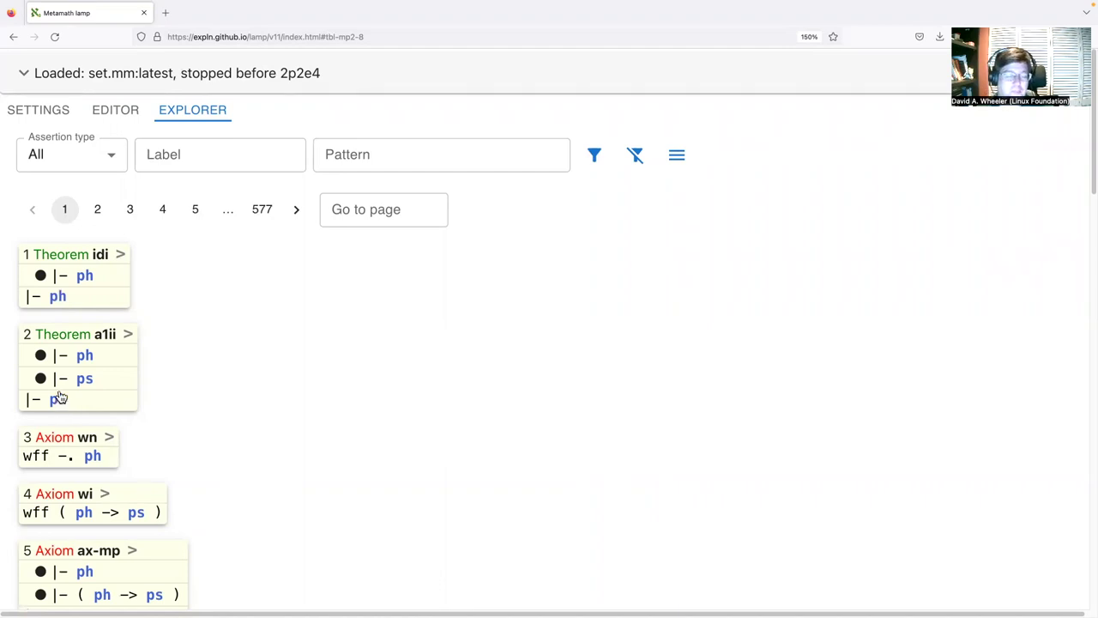
scroll(120, 419, down, 1)
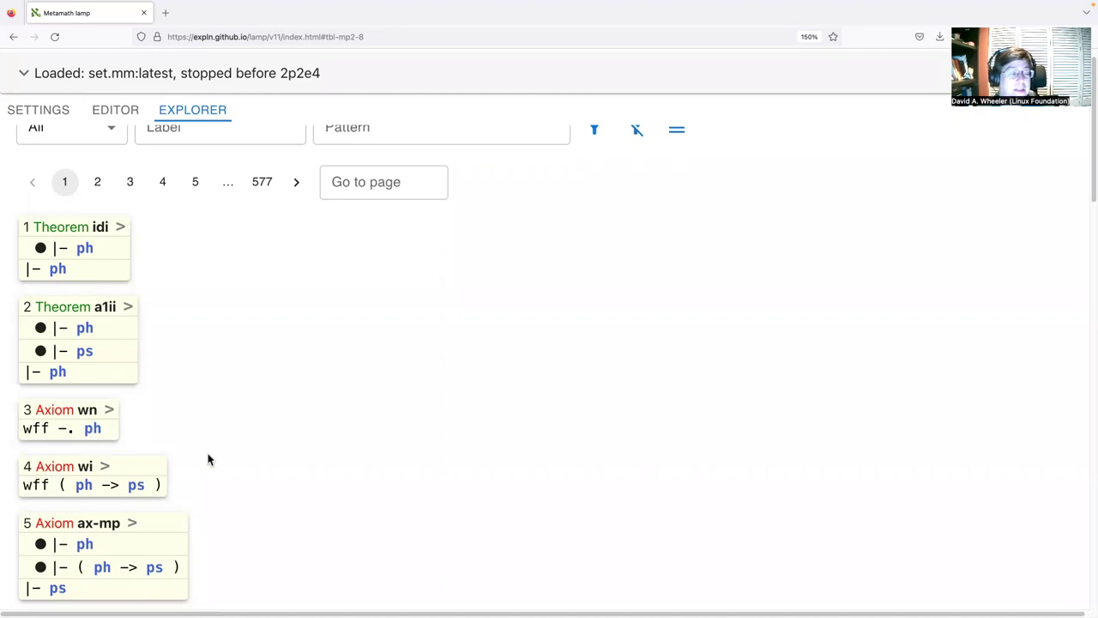
scroll(208, 462, down, 1)
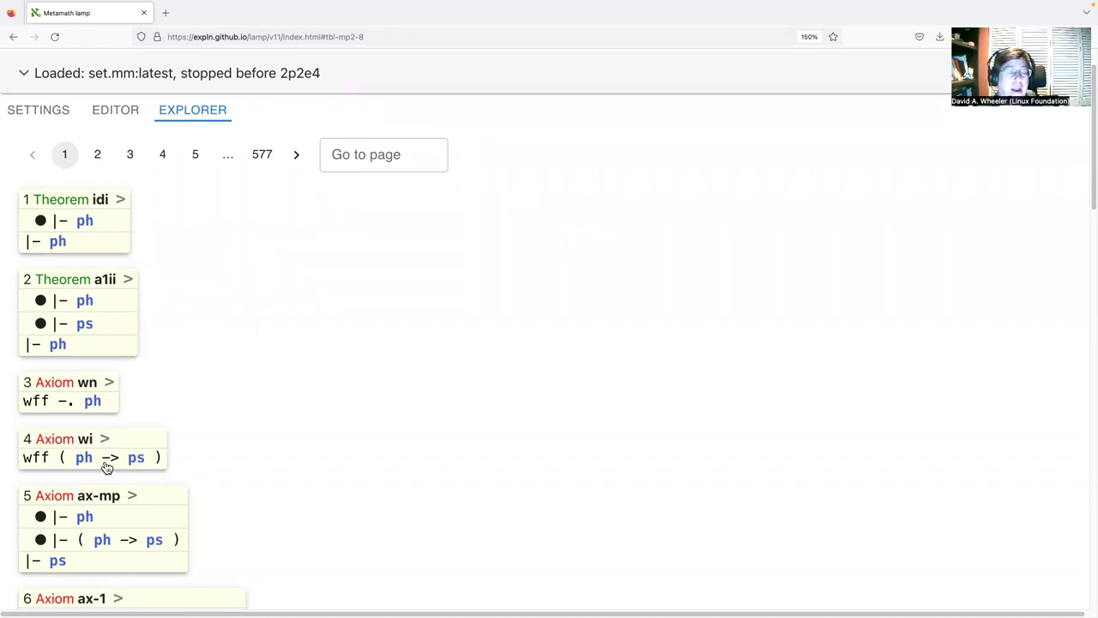
- Scroll further down the Explorer list to reveal ax-2, ax-3 and theorem mp2
scroll(107, 467, down, 1)
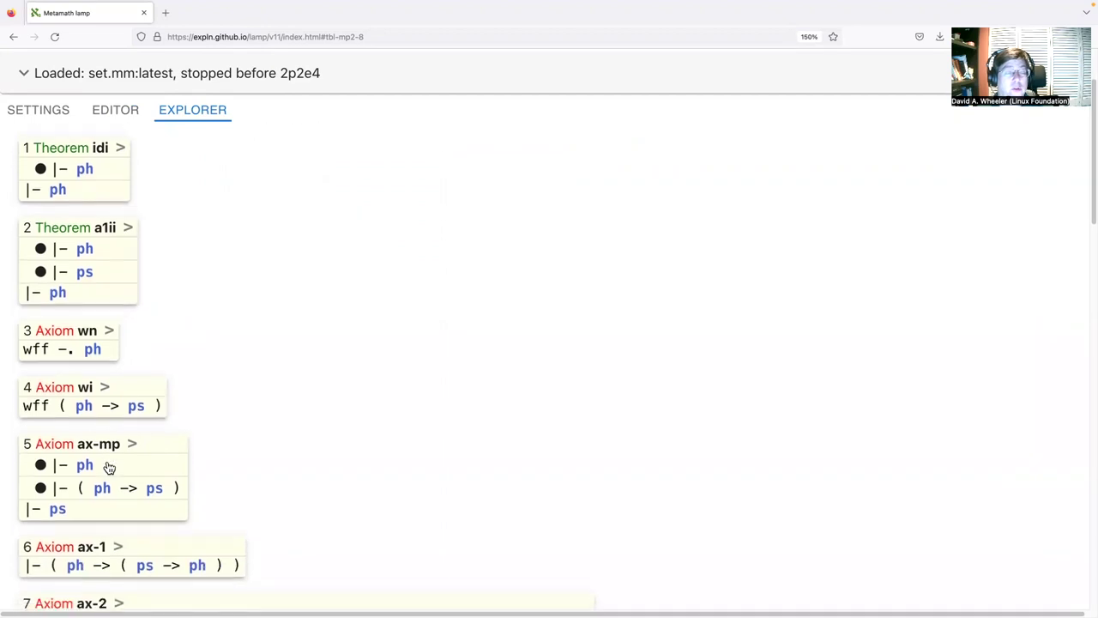
scroll(129, 455, down, 1)
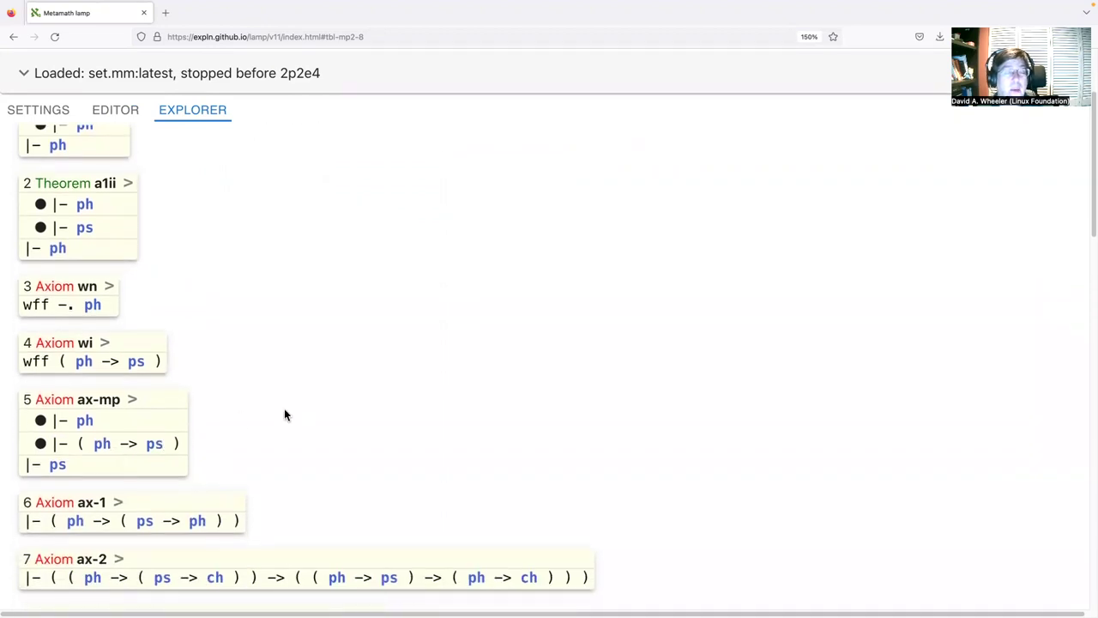
scroll(240, 408, down, 1)
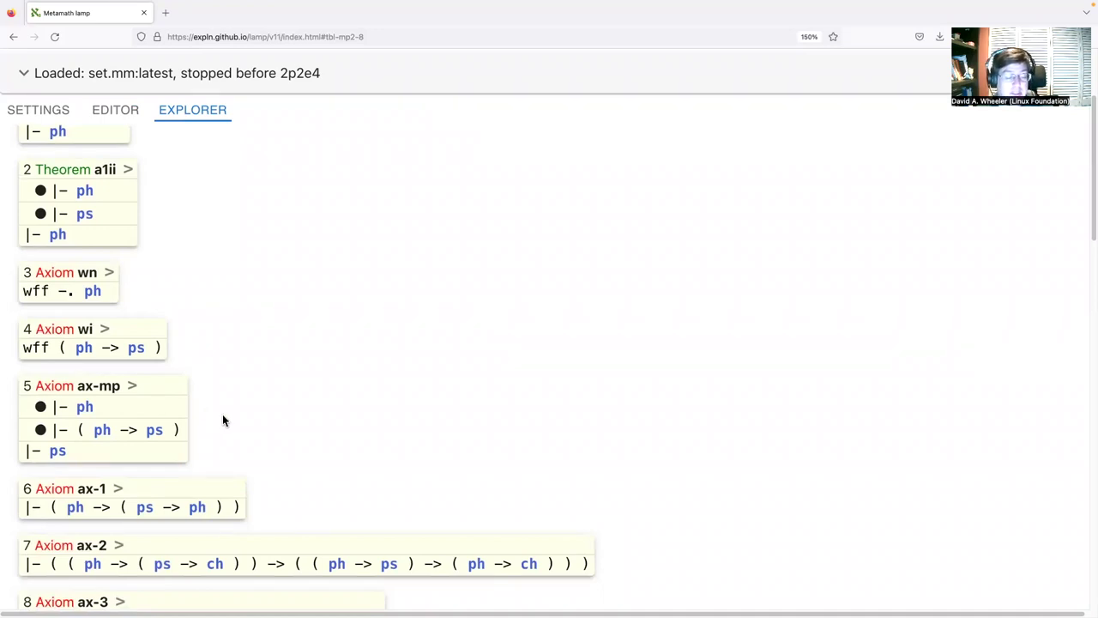
scroll(181, 416, down, 2)
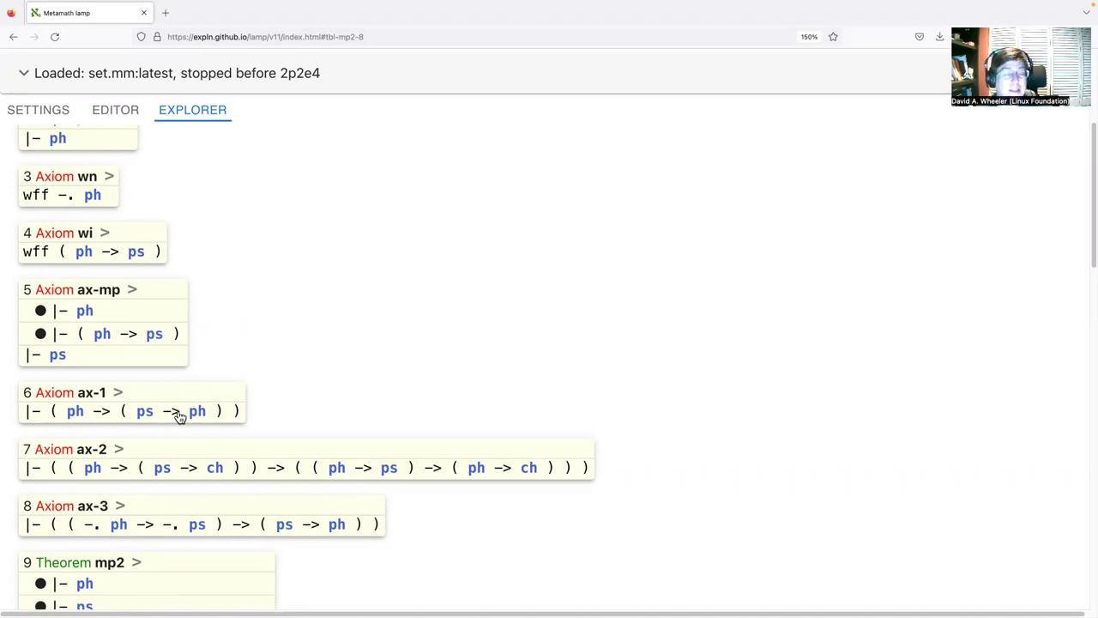
- Expand axiom ax-1 to show its description as Axiom Simp, the principle of simplification
click(119, 394)
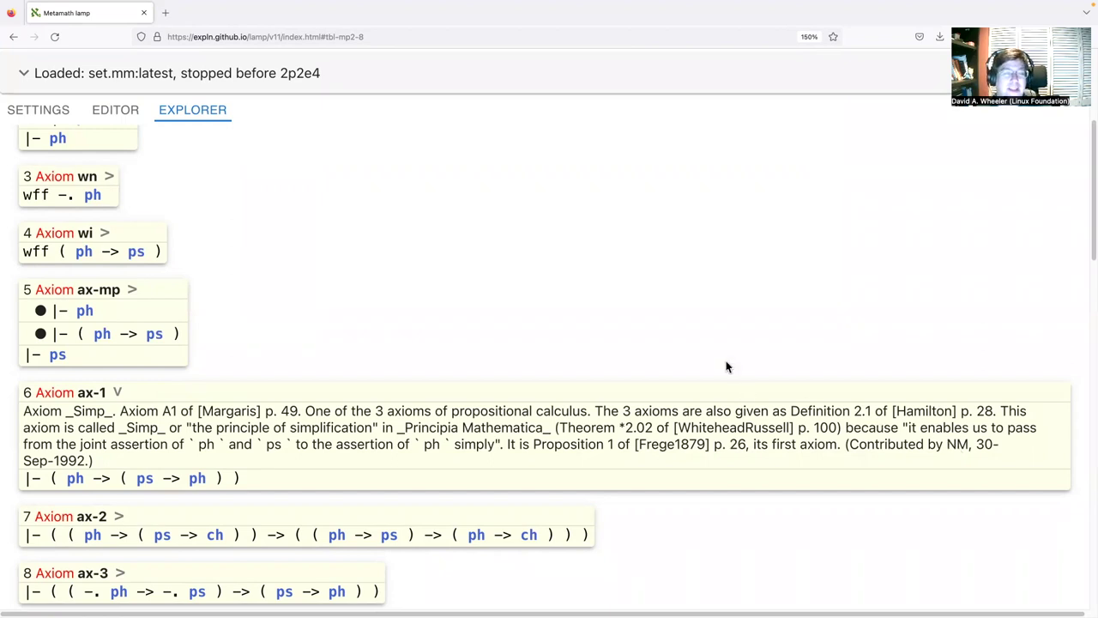
- Collapse ax-1 back to its statement |- ( ph -> ( ps -> ph ) ) and scroll down to mp2 and mp2b
click(120, 393)
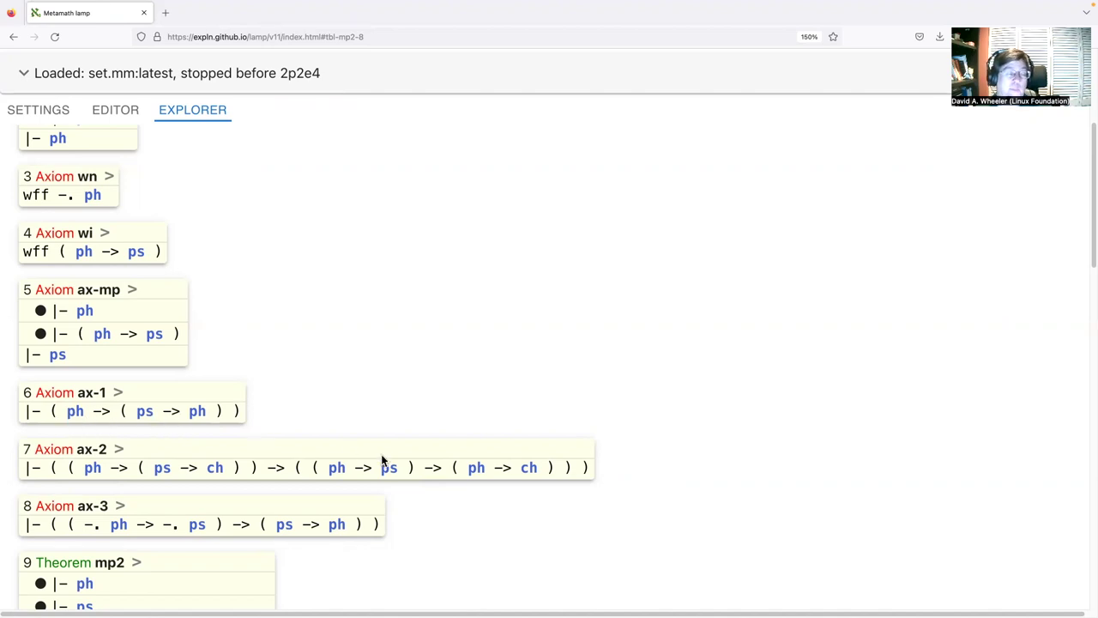
scroll(413, 468, down, 1)
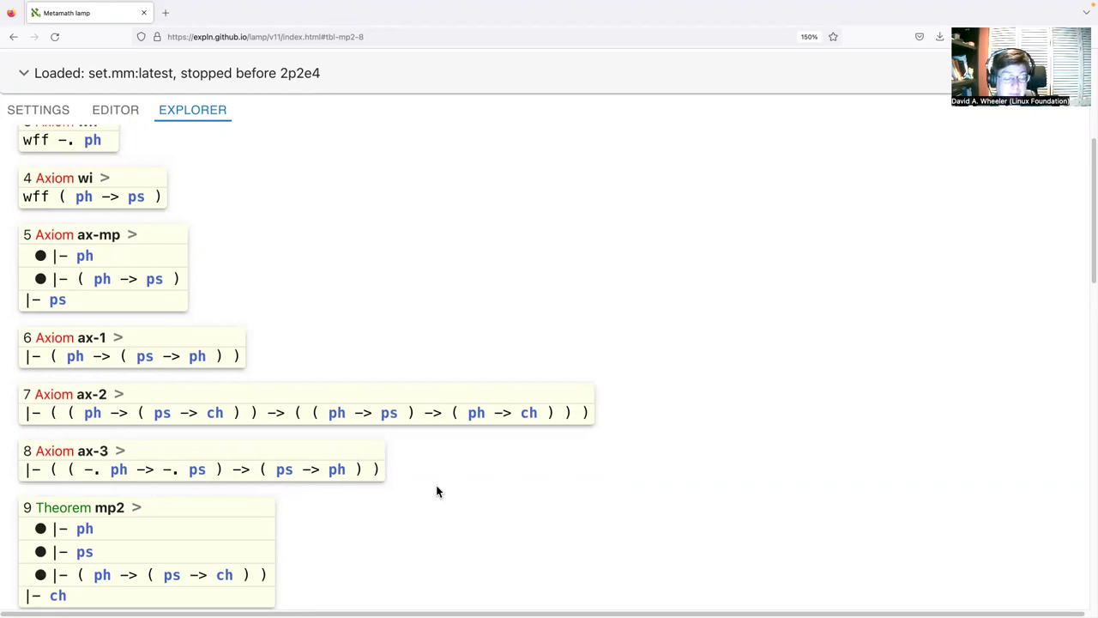
scroll(428, 498, down, 1)
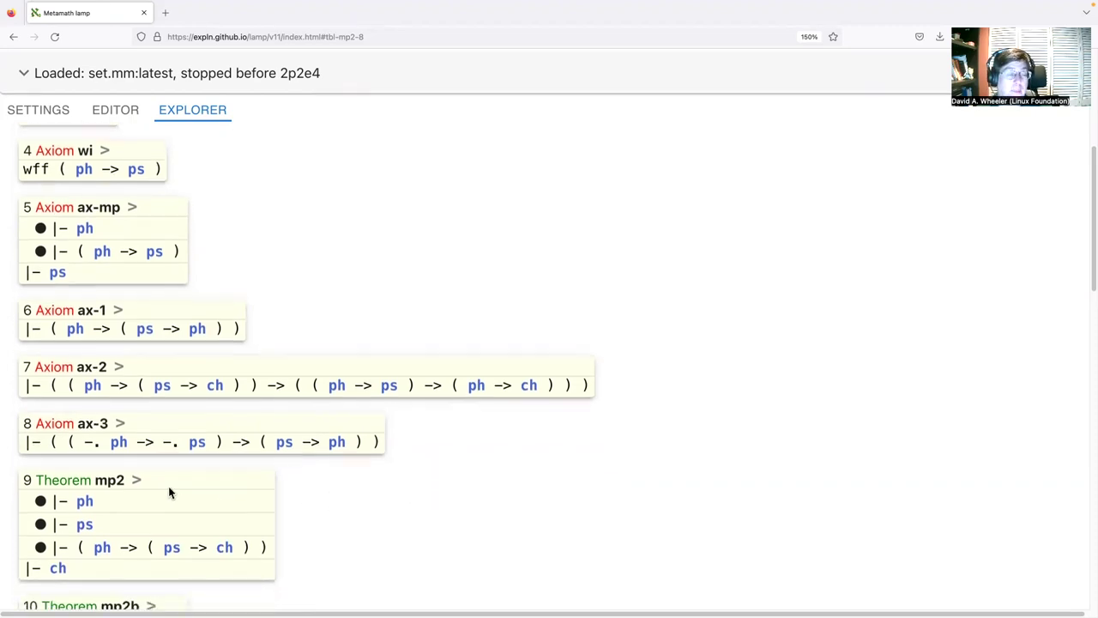
scroll(168, 491, up, 1)
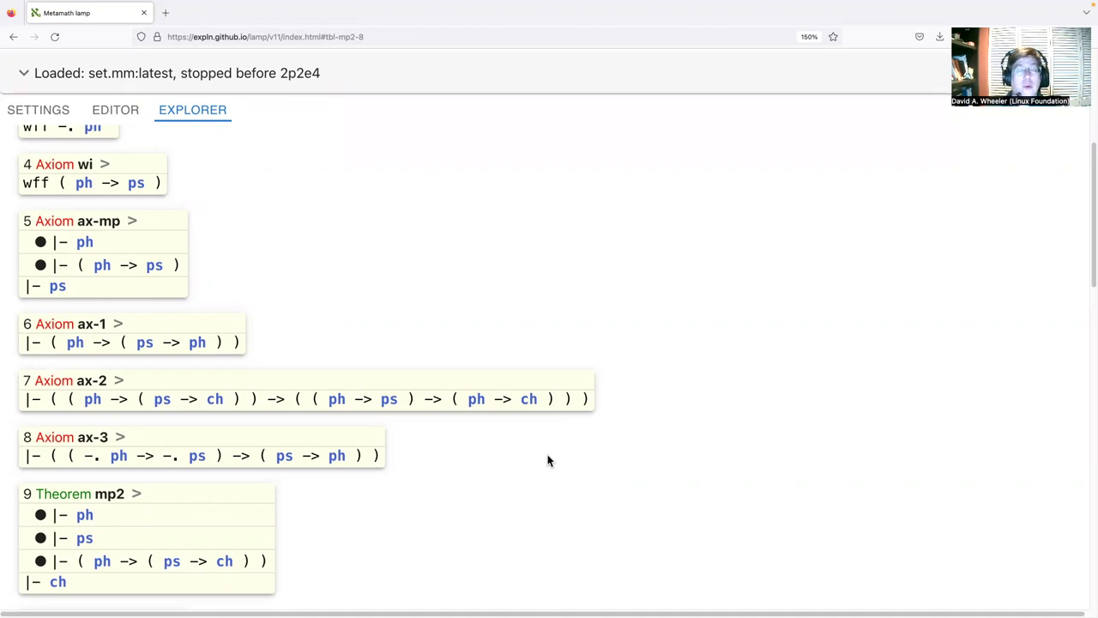
- Scroll the Explorer list past mp2b, a1i, a2i and mpd until syl and 3syl show
scroll(541, 424, down, 5)
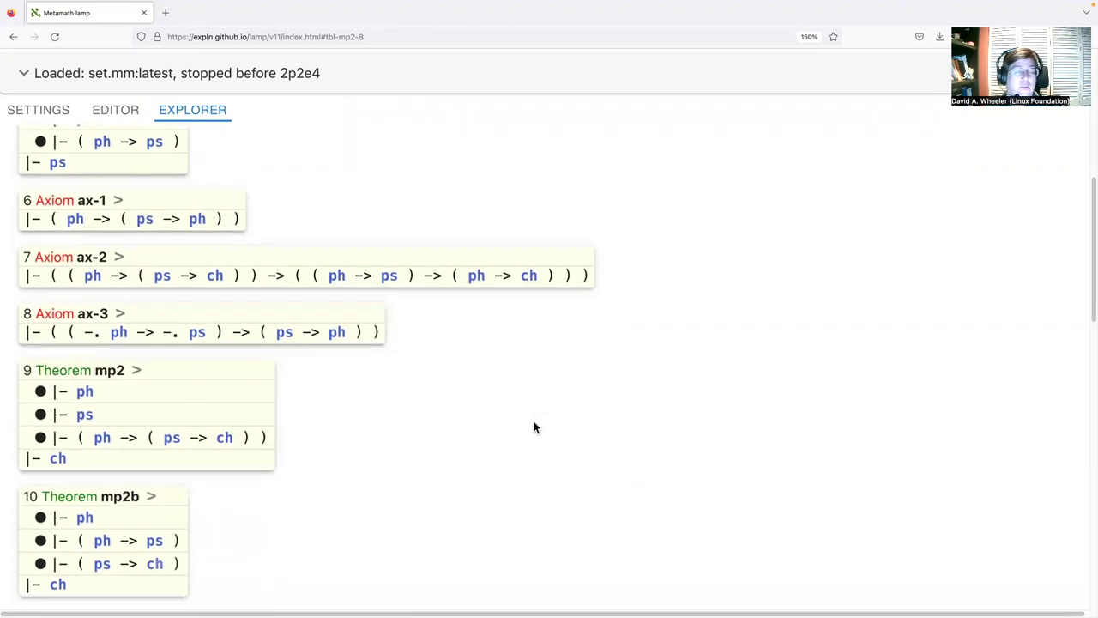
scroll(535, 426, down, 5)
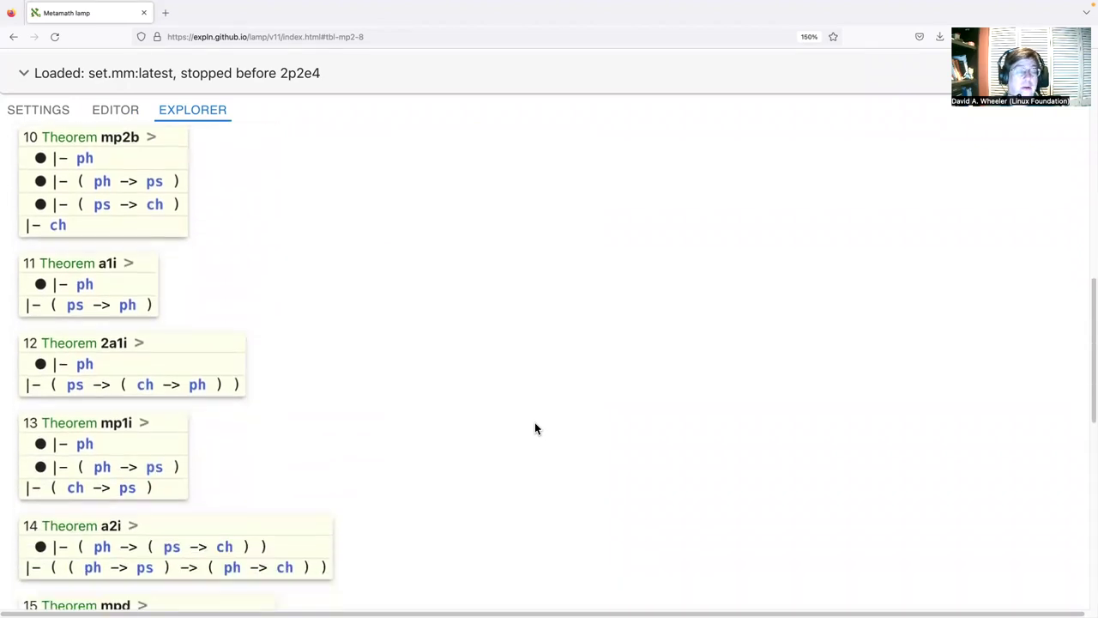
scroll(534, 428, down, 4)
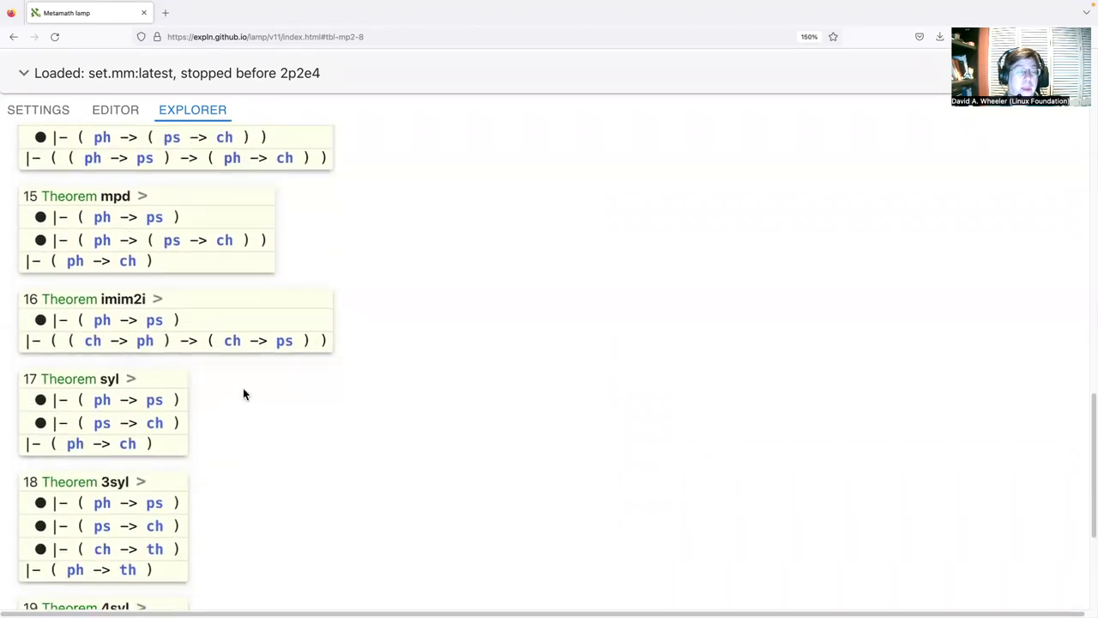